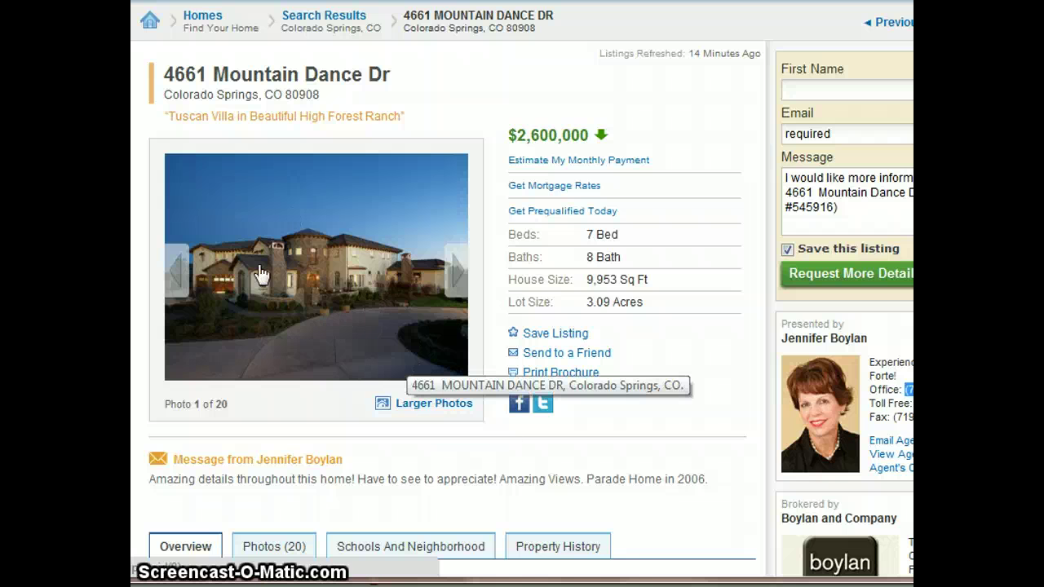
# - Open the listing's larger photo gallery and copy the main house photo's image URL
pyautogui.click(427, 405)
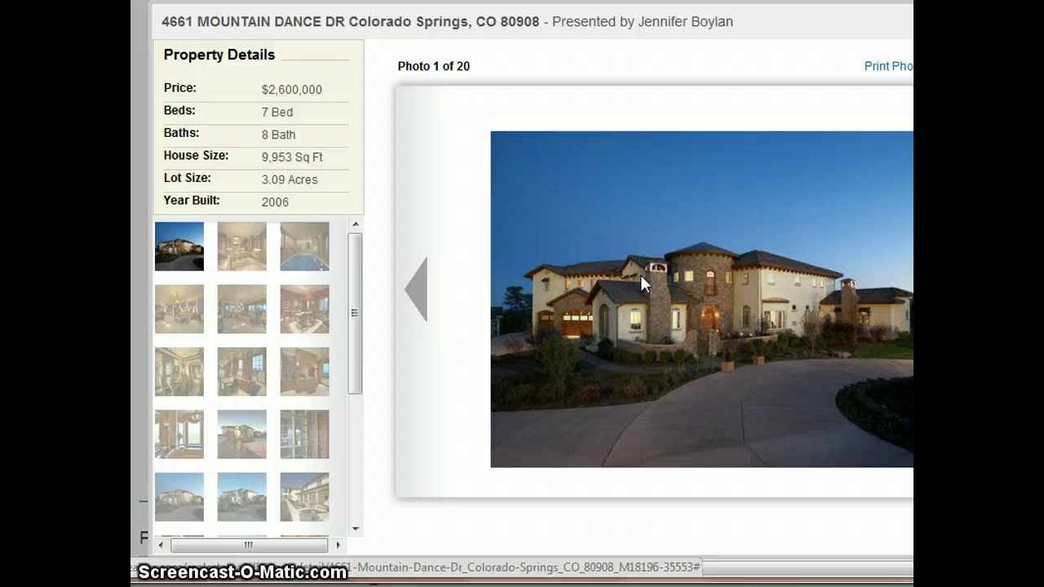
pyautogui.rightClick(688, 276)
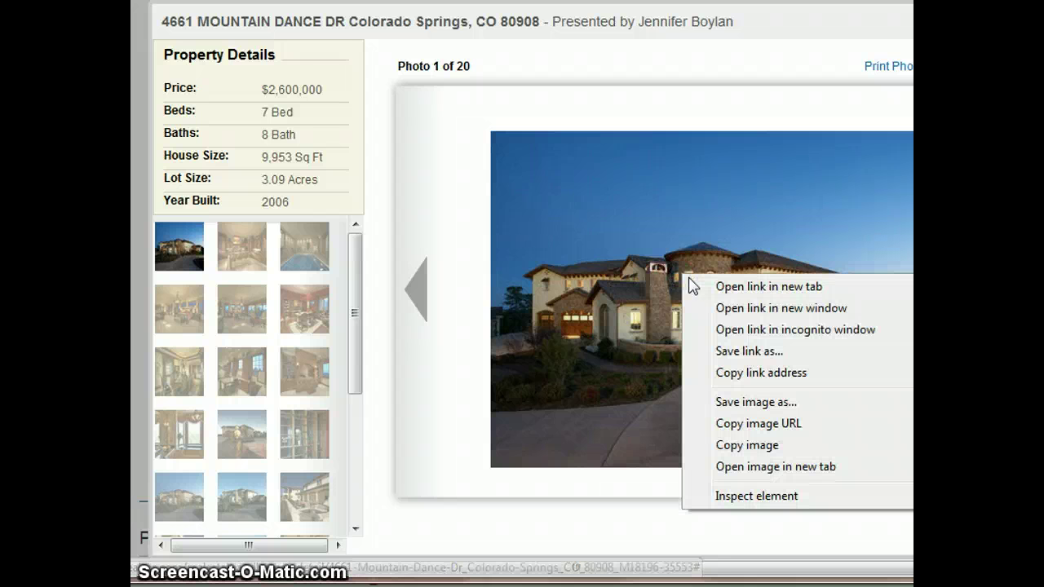
pyautogui.click(765, 425)
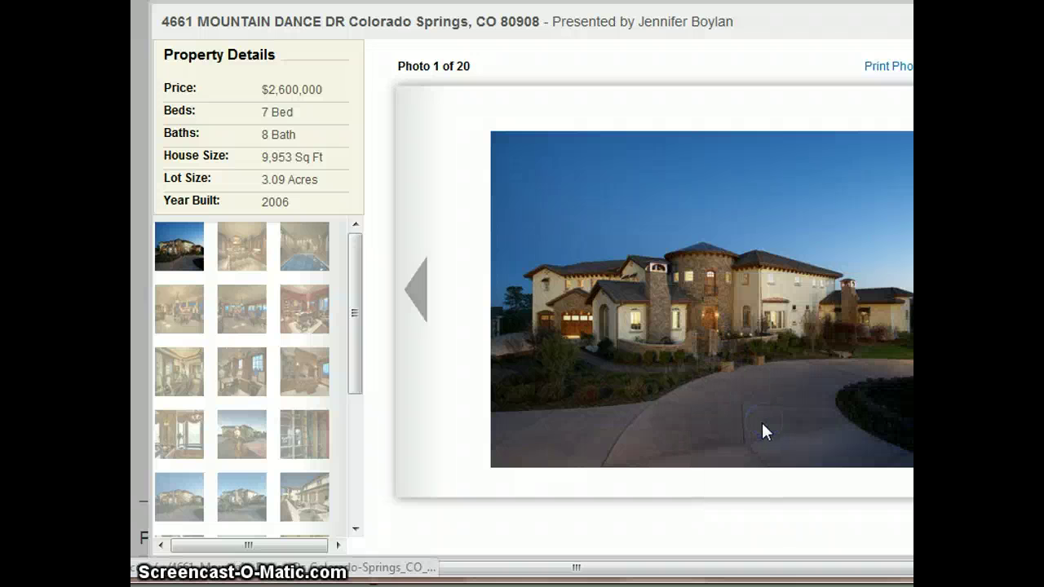
# - Back in Video Spinner, go to the end of the six image URLs and scroll the voice-over text to the top
pyautogui.click(690, 6)
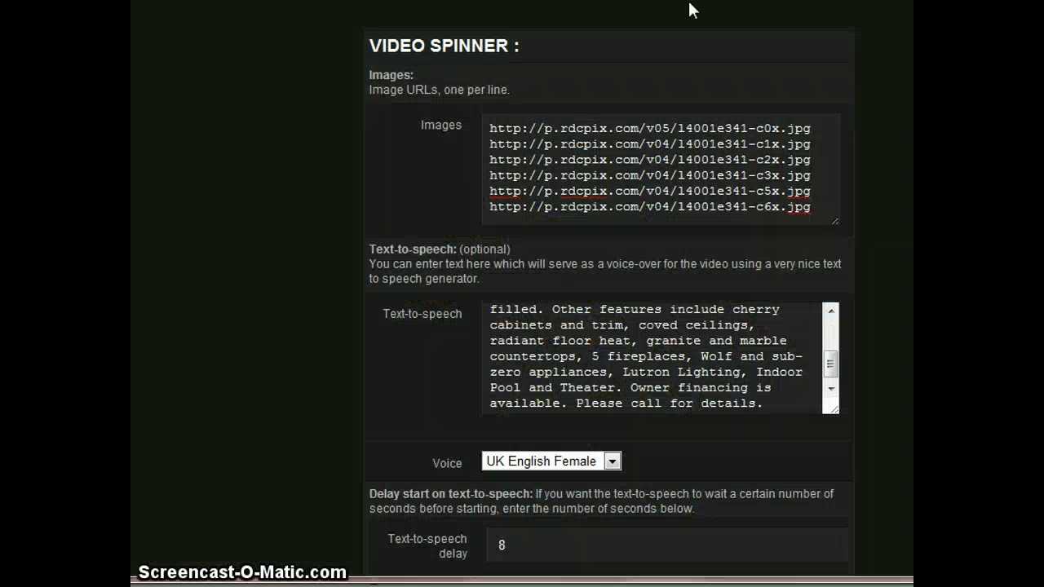
pyautogui.click(822, 129)
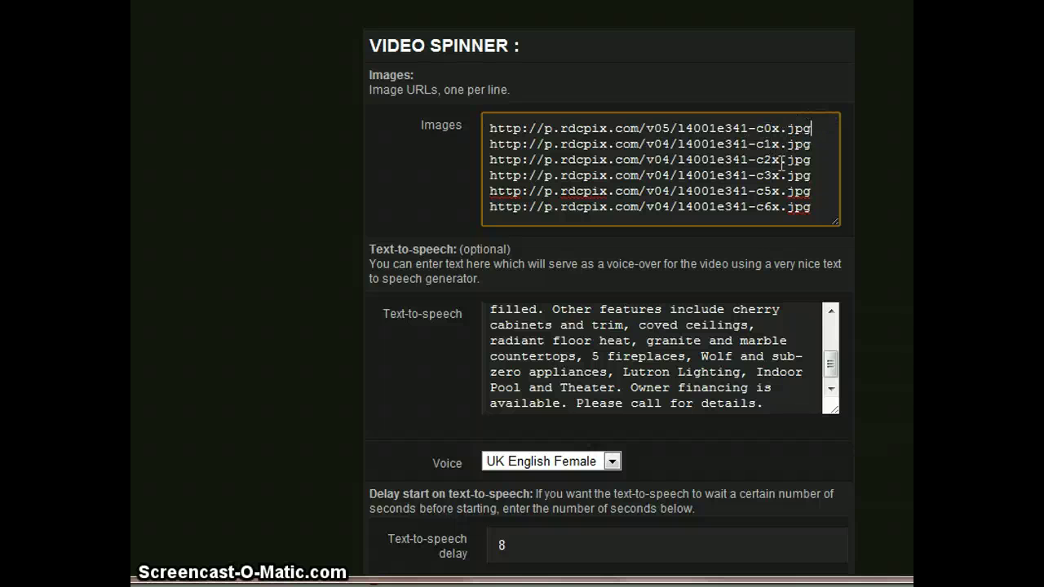
pyautogui.click(821, 207)
pyautogui.moveTo(830, 367); pyautogui.dragTo(843, 319)
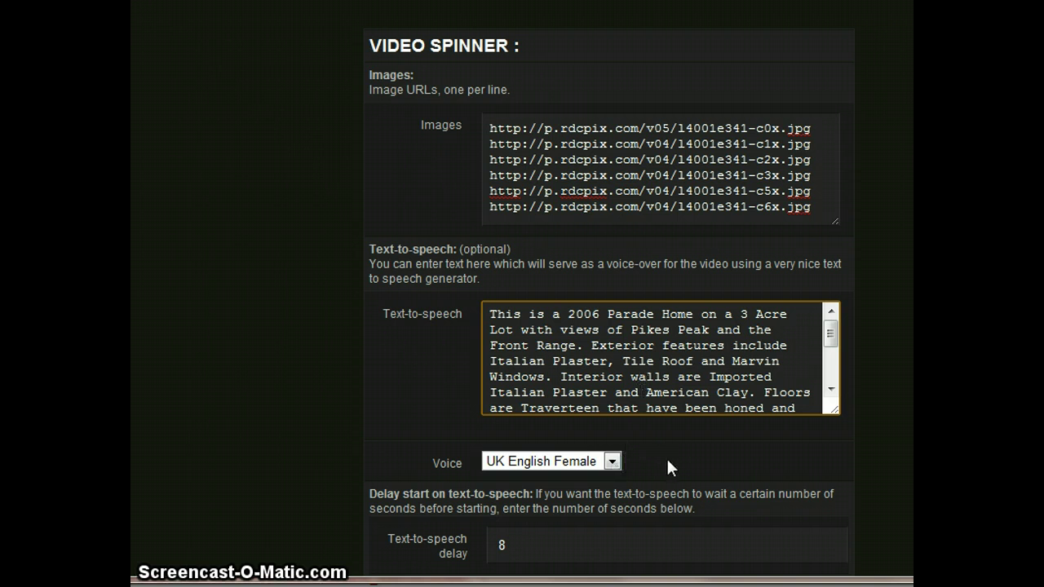
pyautogui.click(612, 461)
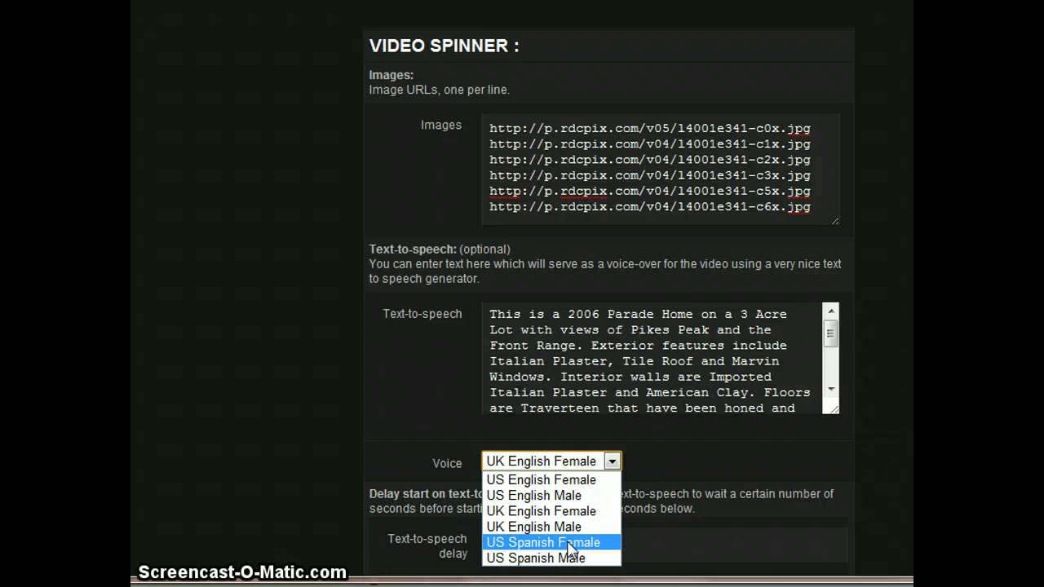
pyautogui.scroll(-5, 661, 384)
pyautogui.click(660, 411)
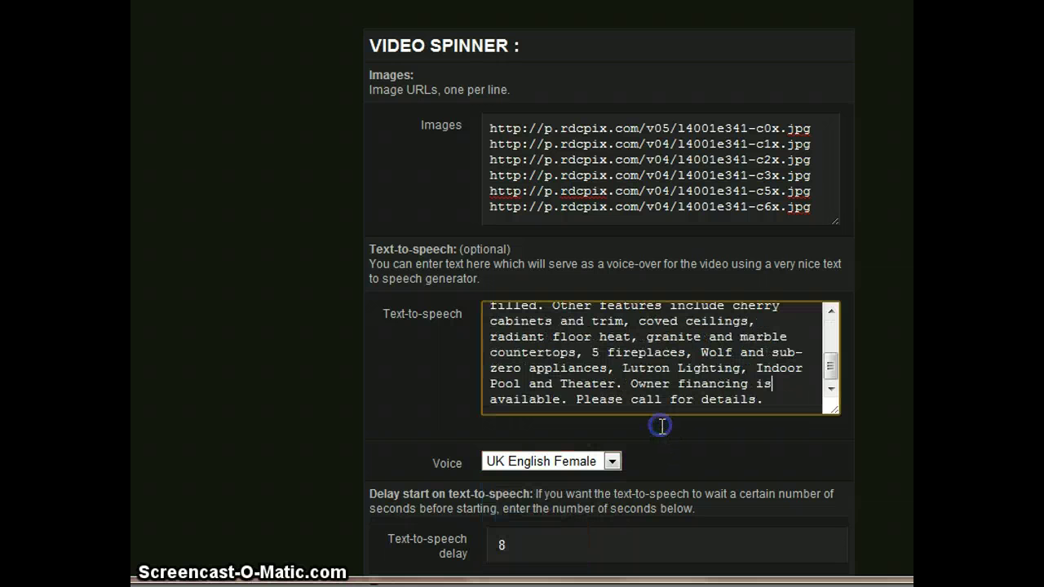
pyautogui.click(741, 364)
pyautogui.scroll(5, 742, 364)
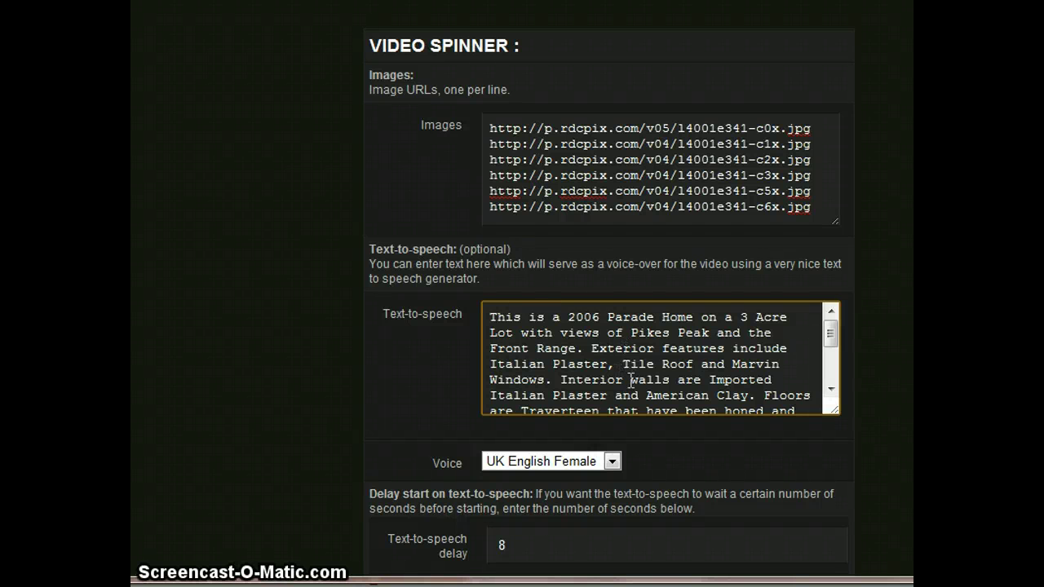
pyautogui.scroll(-2, 630, 379)
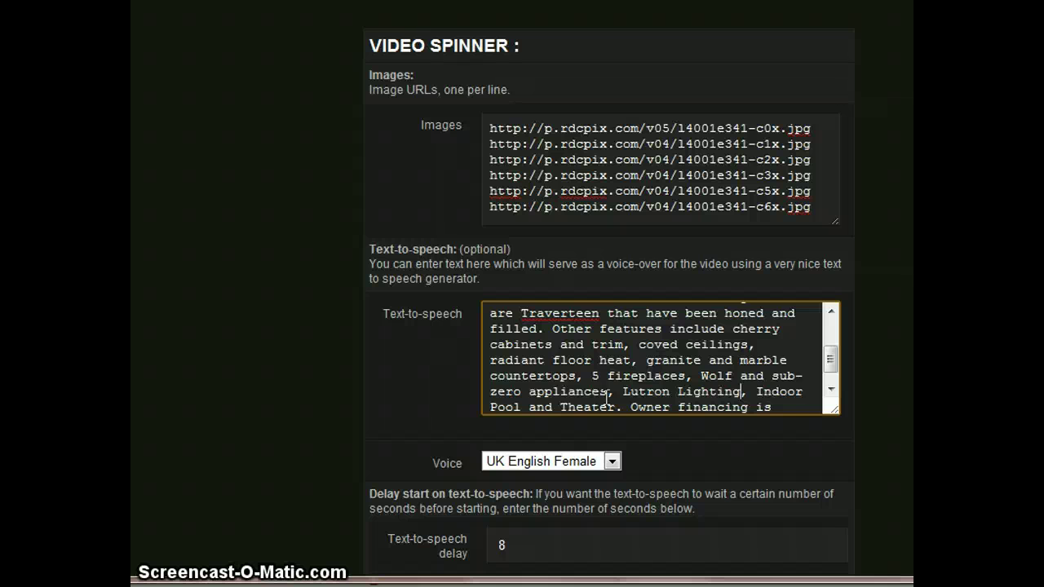
pyautogui.scroll(2, 607, 398)
pyautogui.scroll(-2, 607, 398)
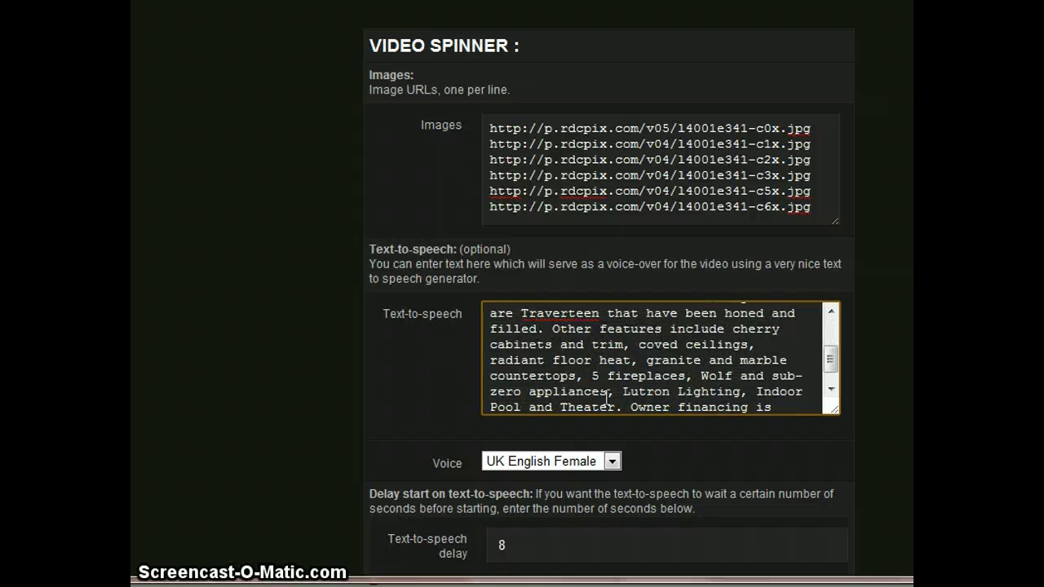
pyautogui.doubleClick(559, 315)
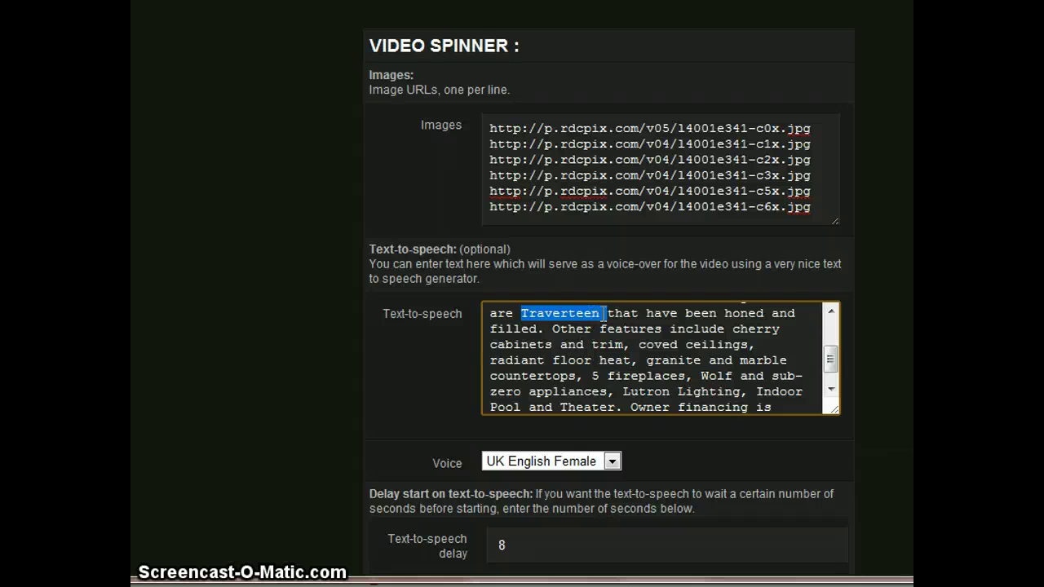
pyautogui.click(584, 317)
pyautogui.doubleClick(583, 315)
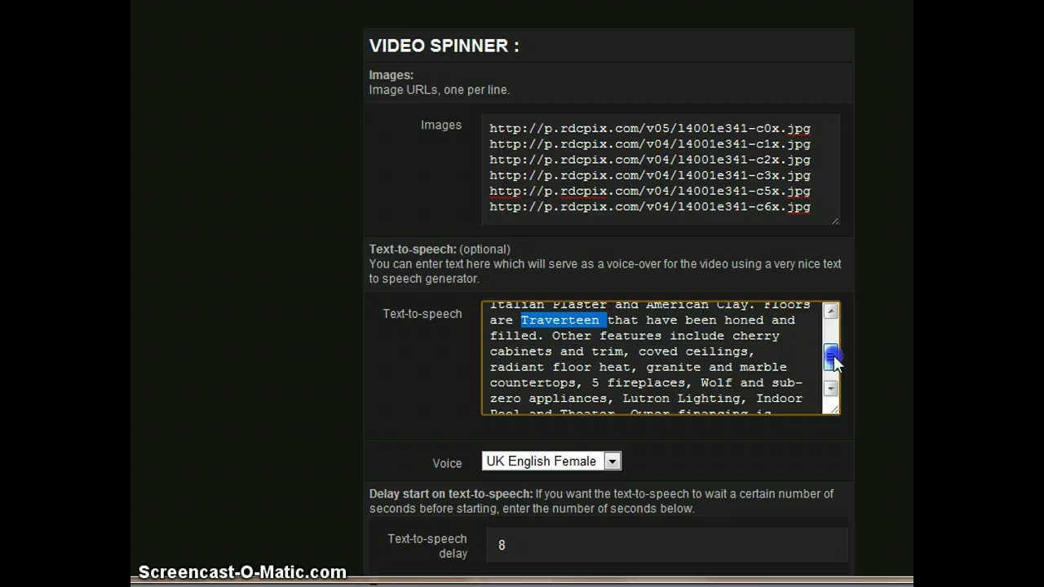
pyautogui.moveTo(834, 358); pyautogui.dragTo(835, 309)
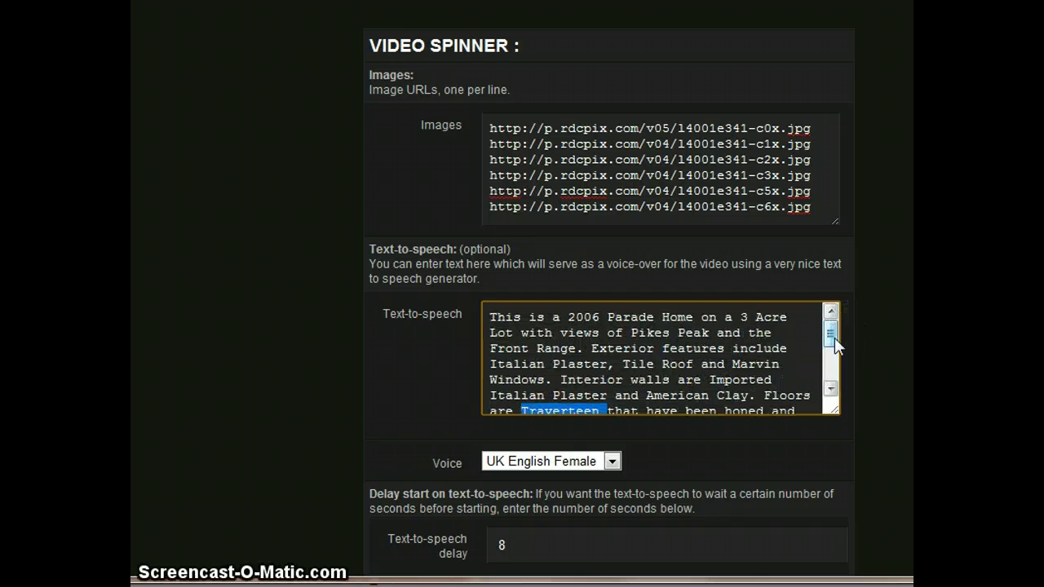
pyautogui.click(774, 315)
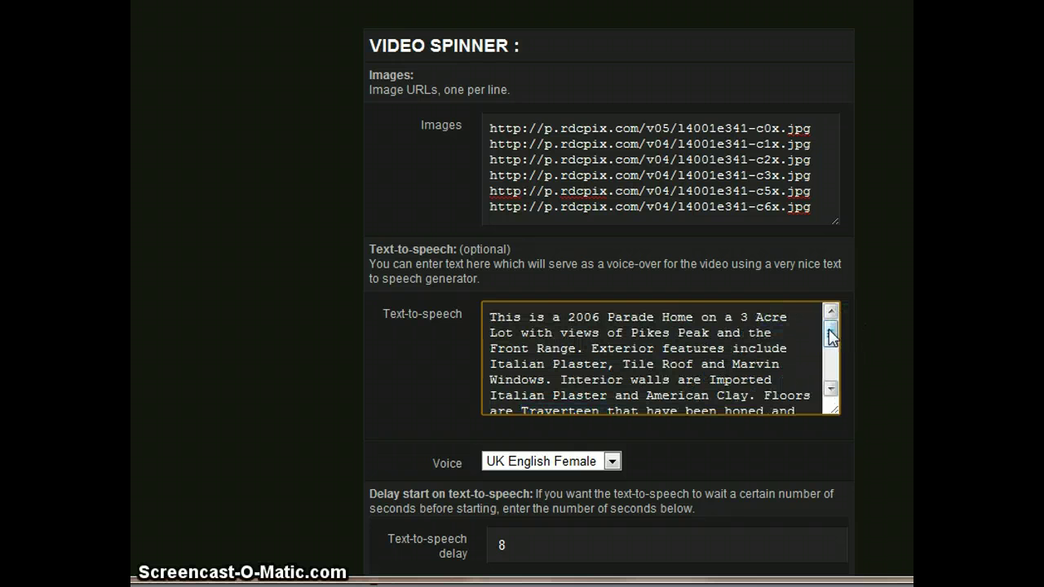
pyautogui.moveTo(830, 334); pyautogui.dragTo(831, 354)
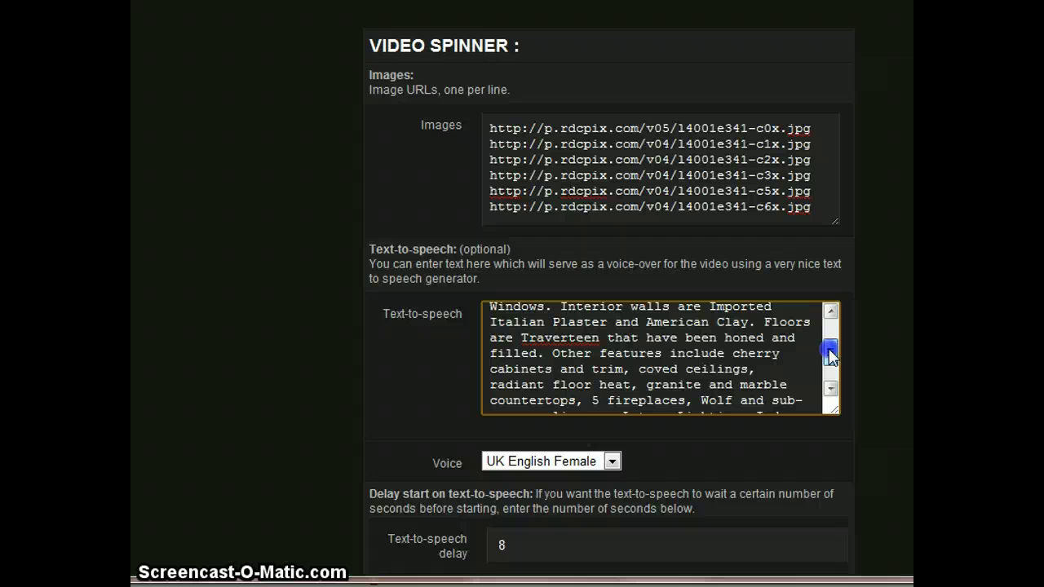
pyautogui.doubleClick(582, 339)
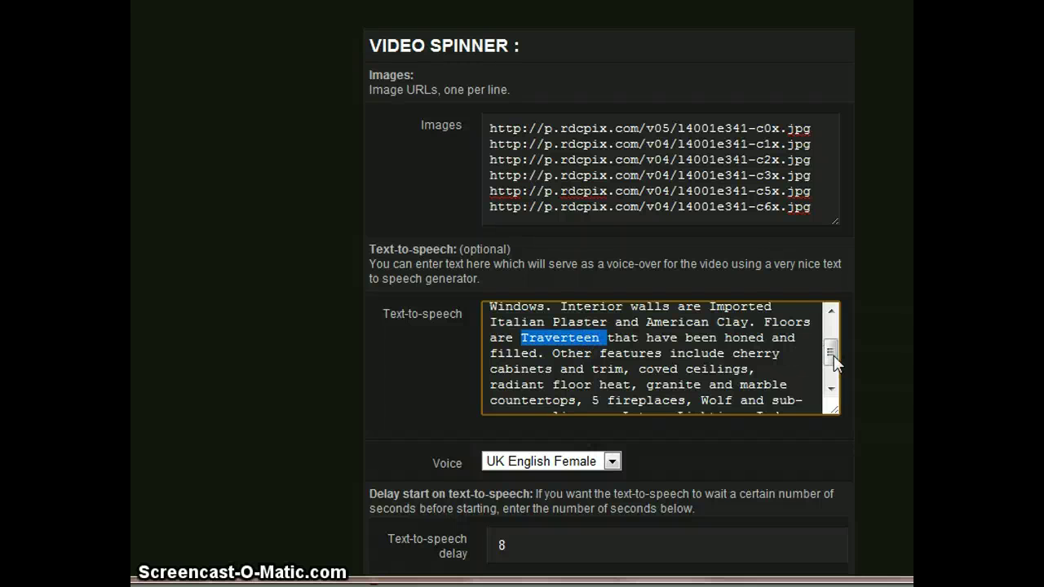
pyautogui.scroll(-1, 829, 375)
pyautogui.moveTo(829, 383); pyautogui.dragTo(885, 339)
pyautogui.click(885, 335)
pyautogui.scroll(-3, 885, 333)
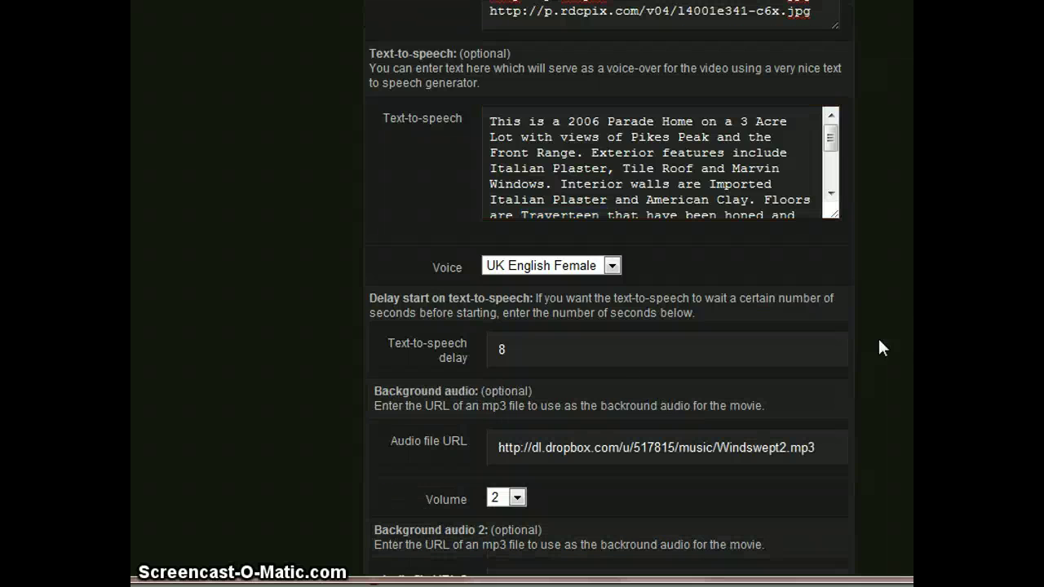
pyautogui.click(507, 349)
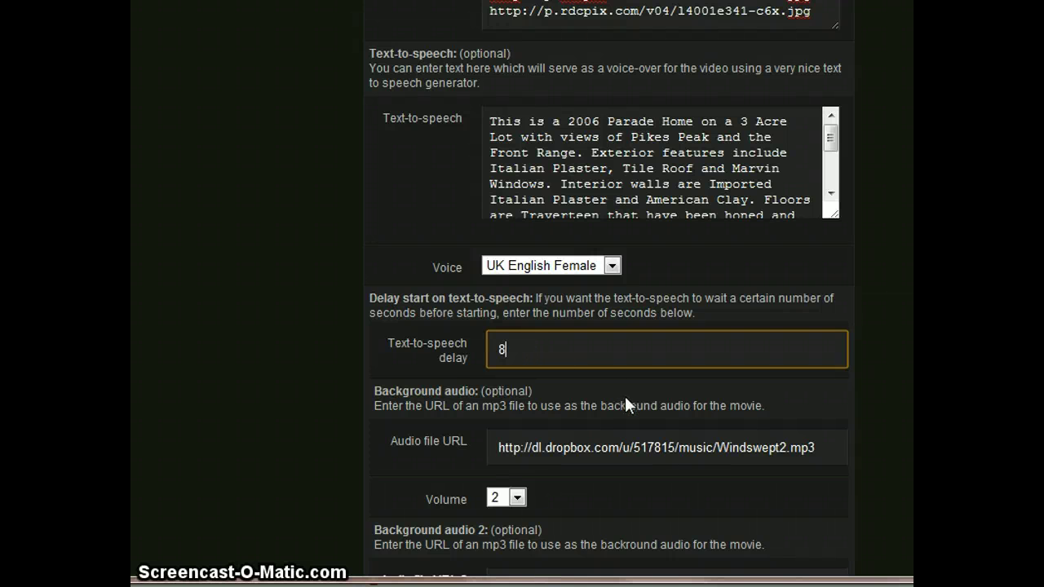
pyautogui.scroll(-1, 625, 398)
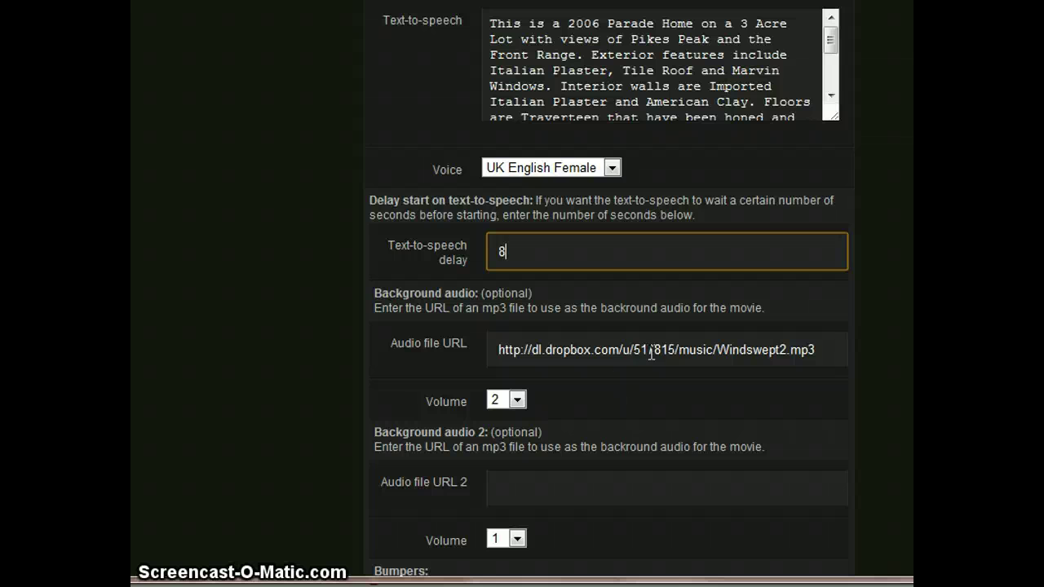
pyautogui.scroll(-1, 597, 404)
pyautogui.scroll(1, 573, 387)
pyautogui.click(517, 401)
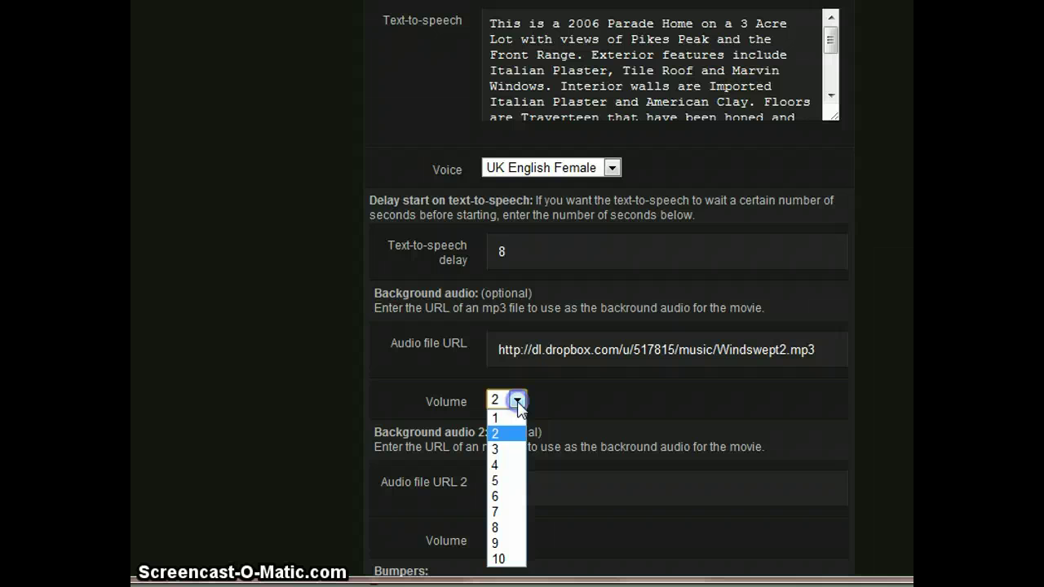
pyautogui.click(561, 399)
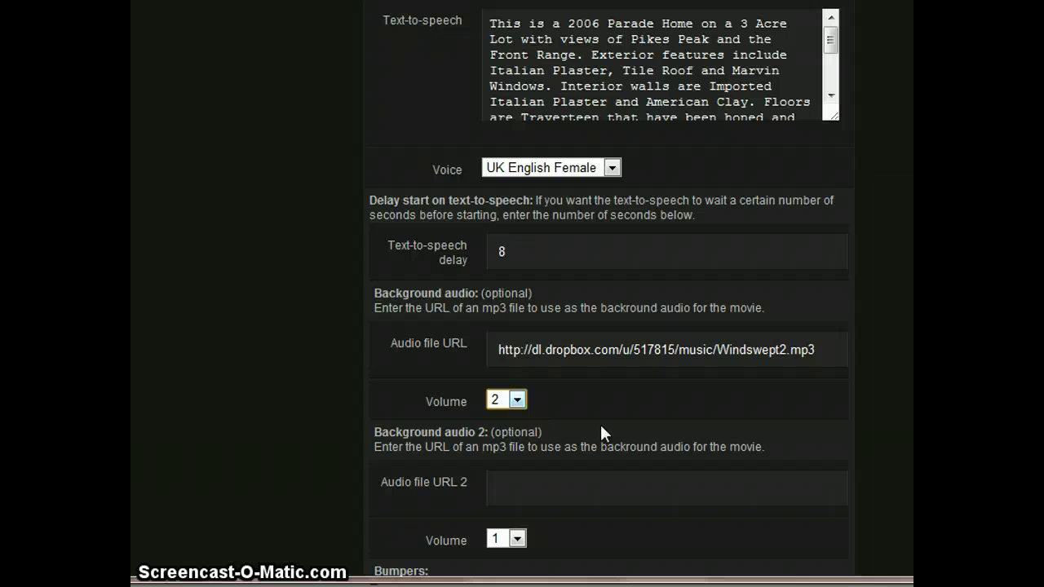
pyautogui.click(506, 486)
pyautogui.click(504, 490)
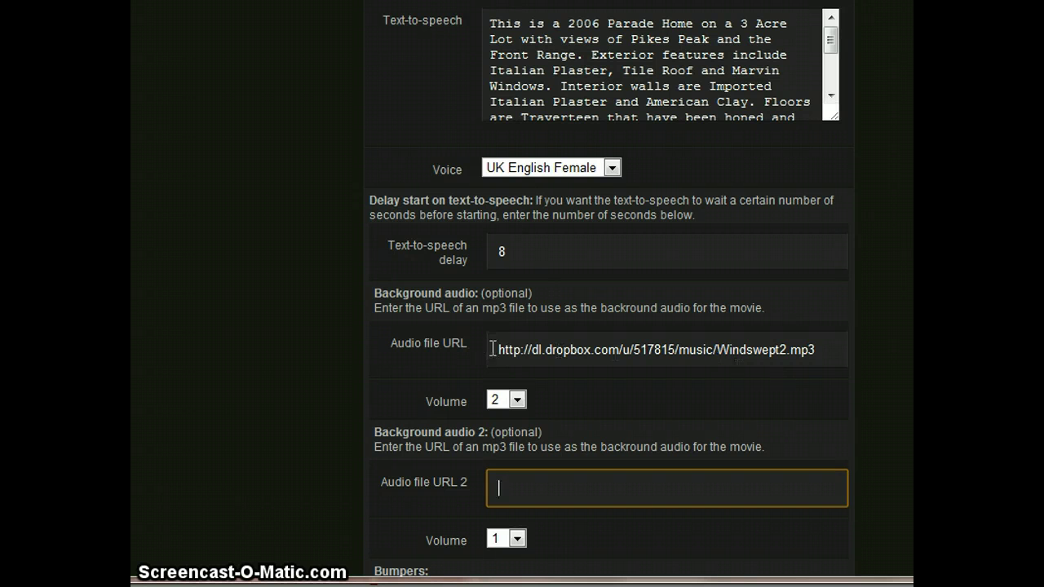
pyautogui.click(568, 349)
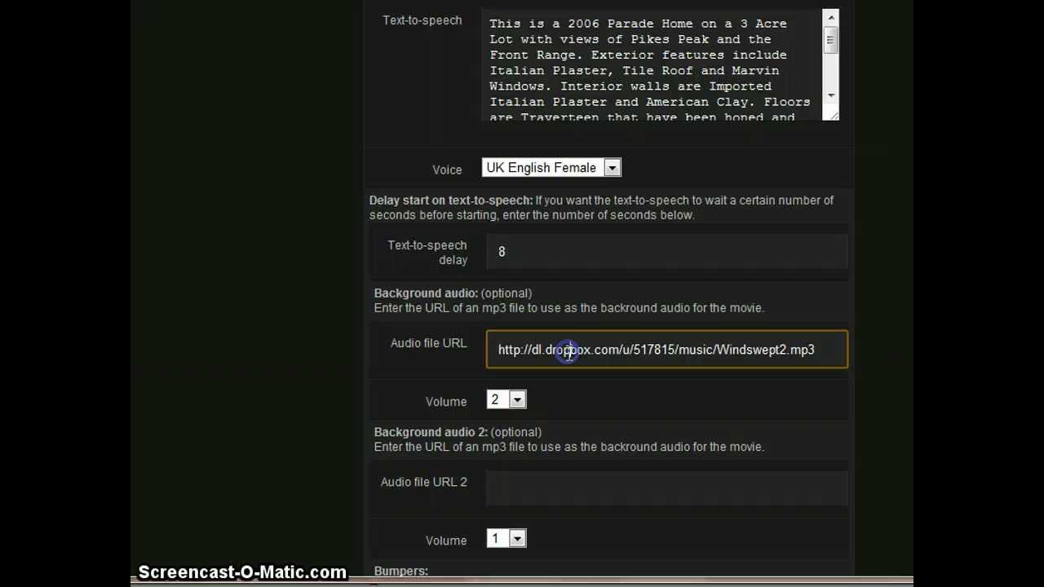
pyautogui.doubleClick(567, 349)
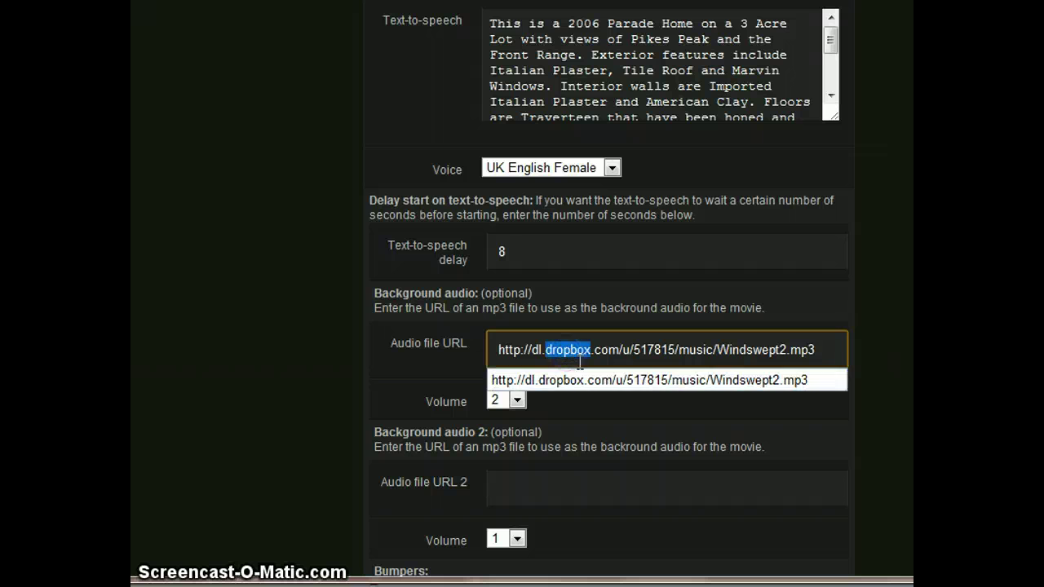
pyautogui.click(808, 404)
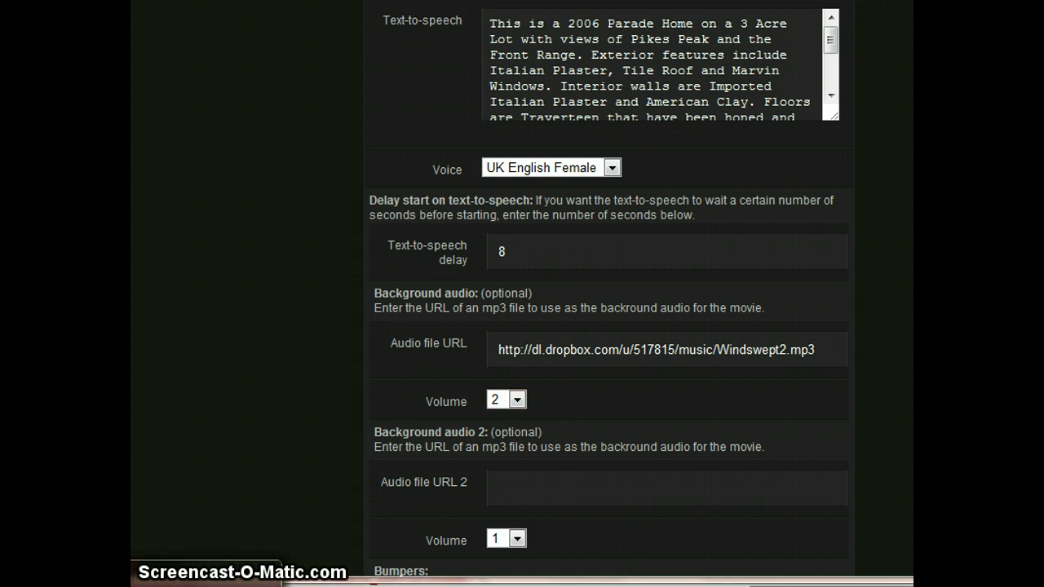
# - Copy the Dropbox public link of Windswept2.mp3 from the Public music folder
pyautogui.hotkey('alt', 'Tab')
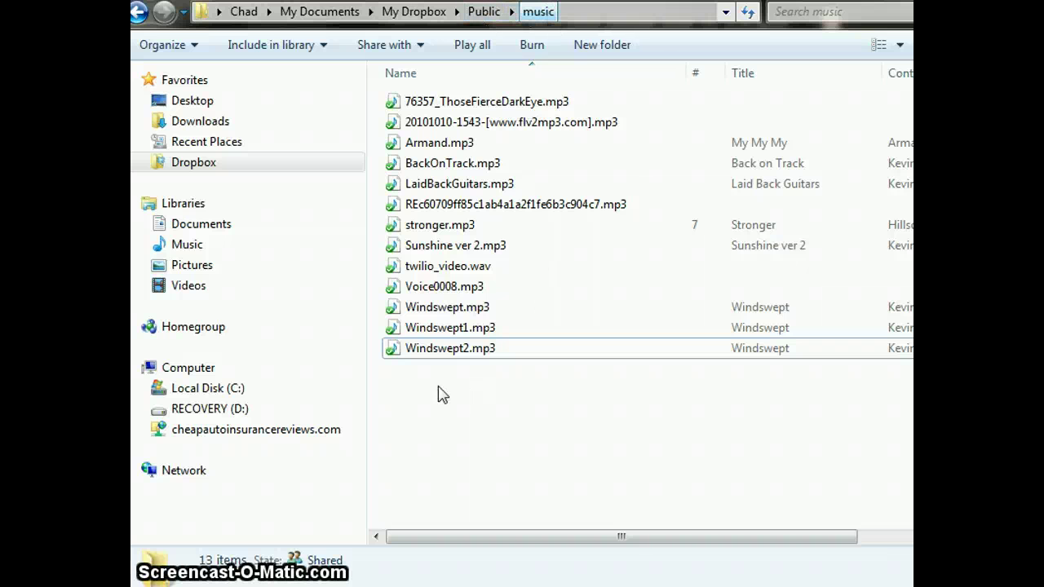
pyautogui.moveTo(451, 358)
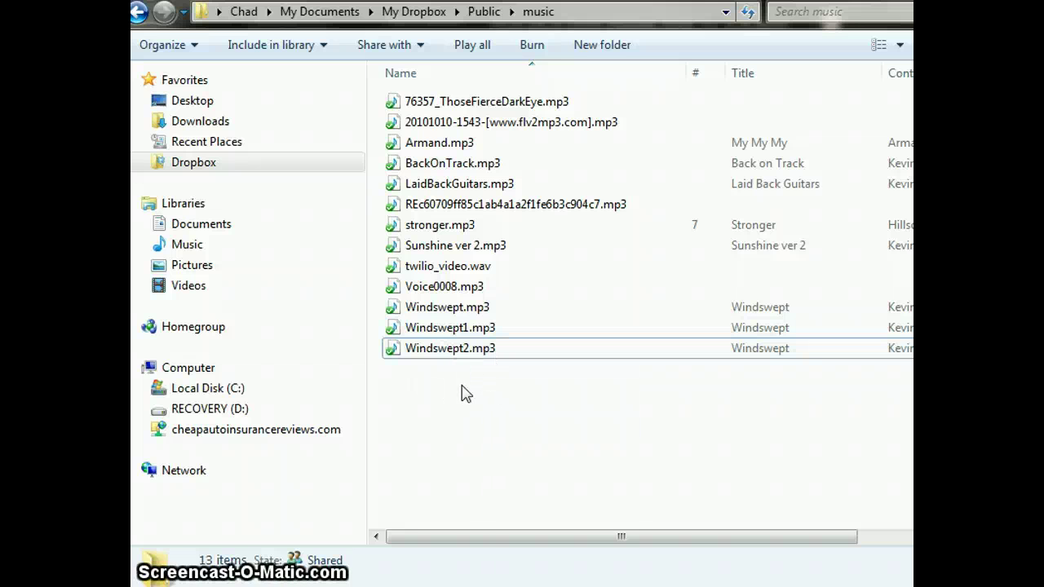
pyautogui.rightClick(420, 358)
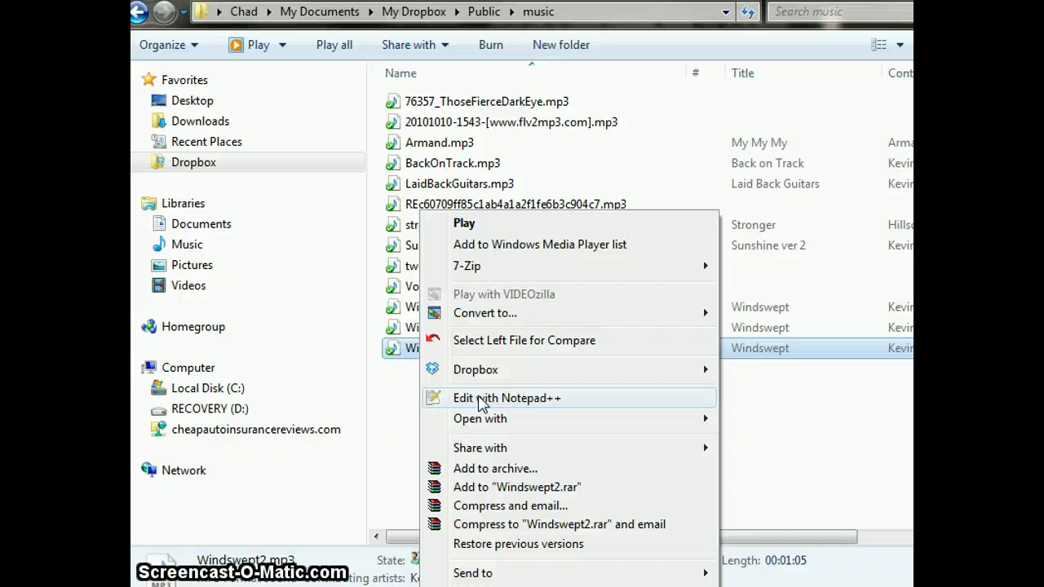
pyautogui.moveTo(473, 371)
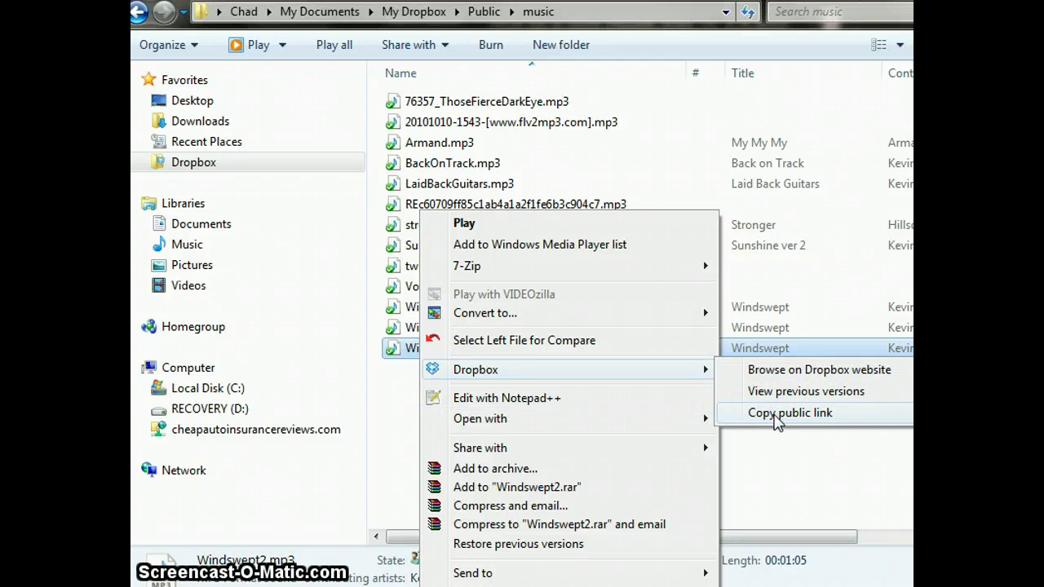
pyautogui.click(787, 412)
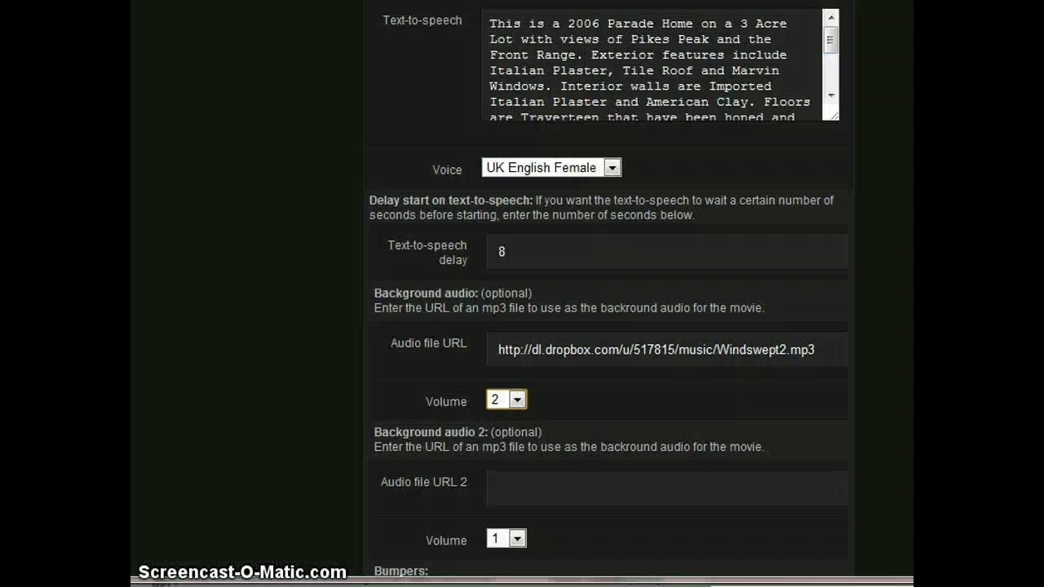
# - Check the pasted Windswept2.mp3 audio URL in the form
pyautogui.moveTo(535, 352); pyautogui.dragTo(902, 349)
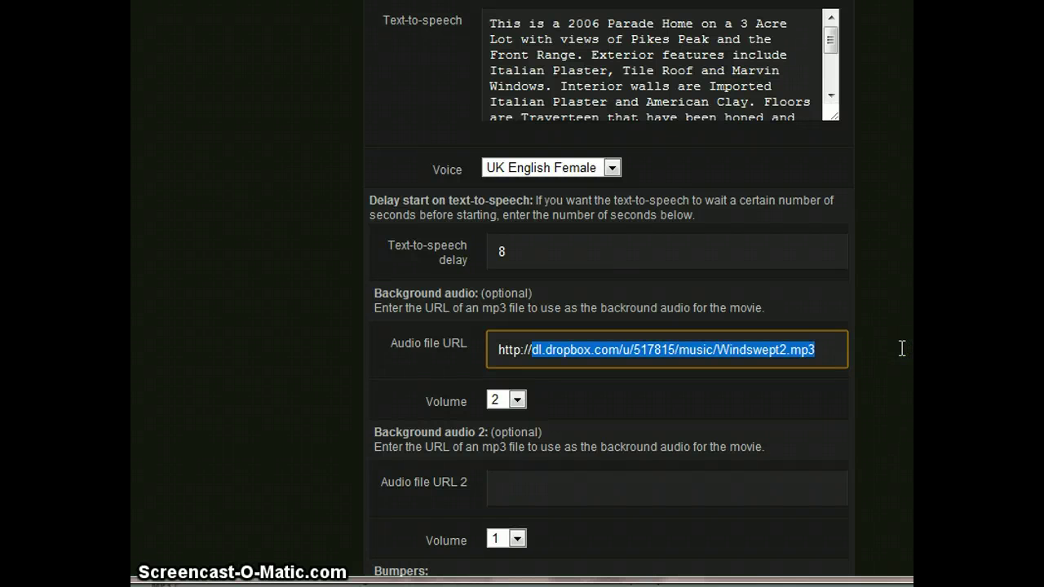
pyautogui.click(889, 384)
pyautogui.scroll(-1, 888, 384)
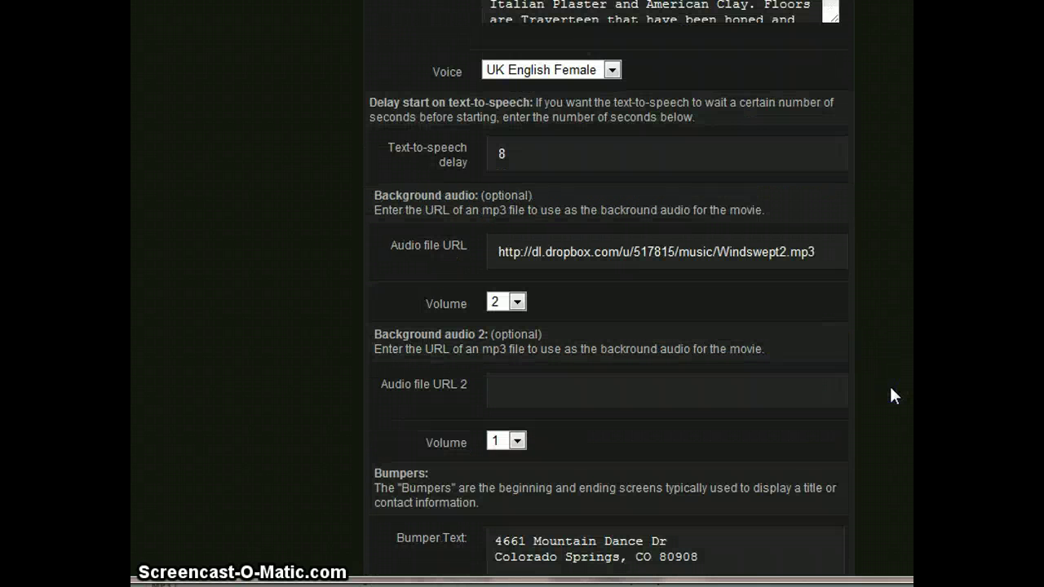
pyautogui.scroll(-2, 888, 384)
# - Uncheck 'beginning' for the street-address bumper so it shows only at the ending
pyautogui.click(718, 361)
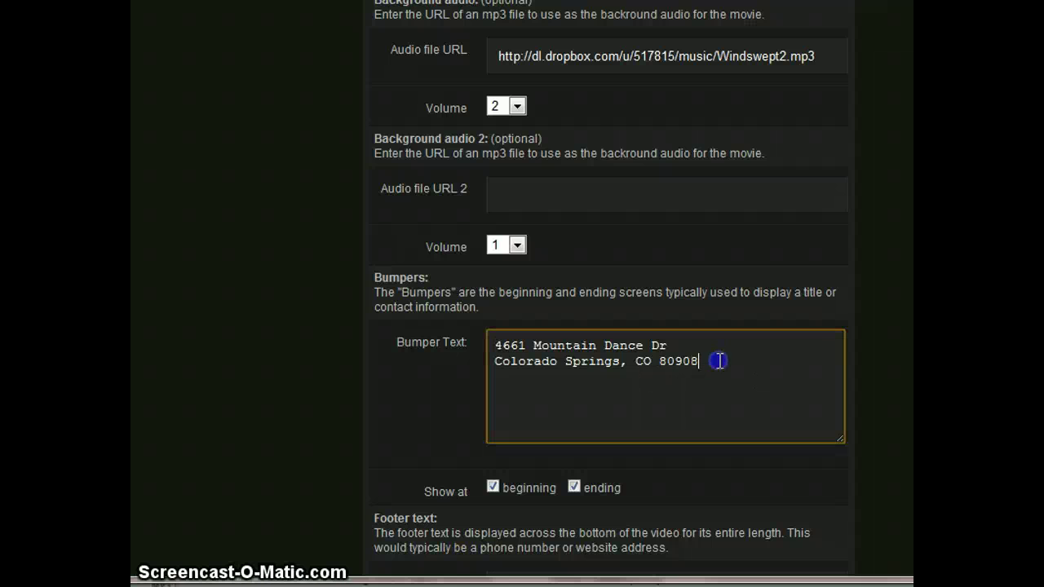
pyautogui.scroll(-1, 720, 361)
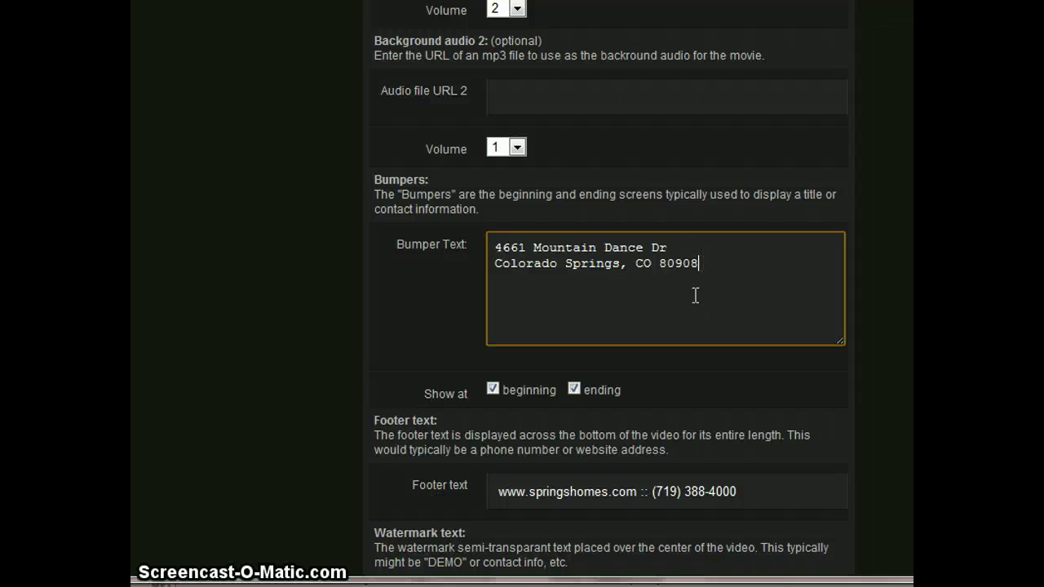
pyautogui.click(689, 247)
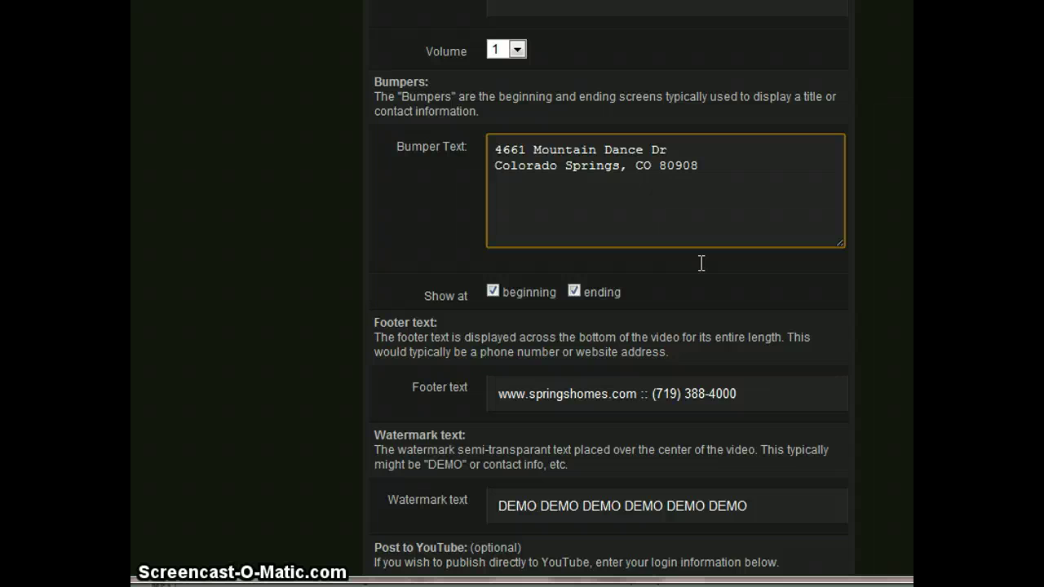
pyautogui.scroll(3, 700, 263)
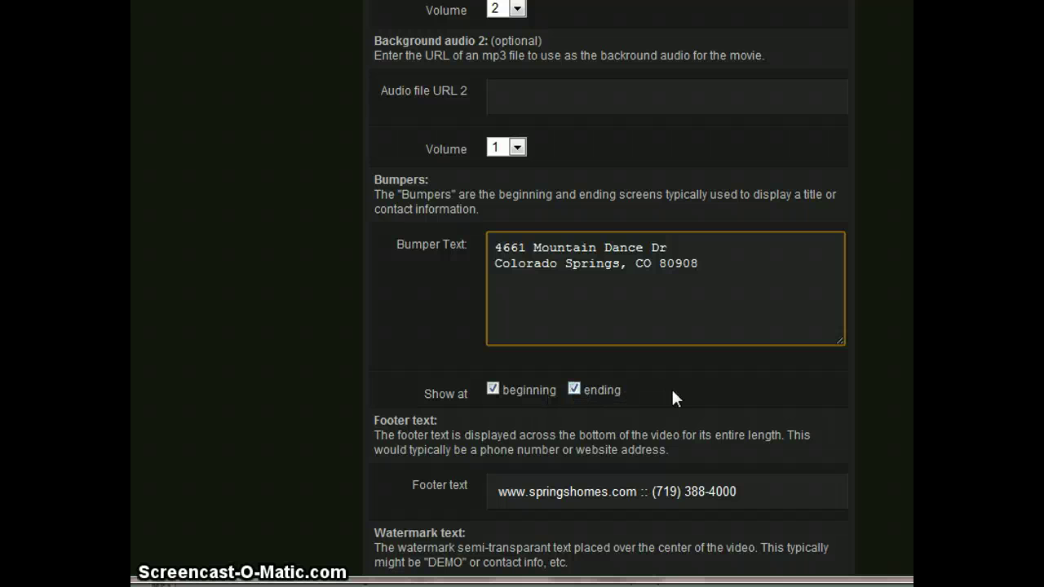
pyautogui.press('Tab')
pyautogui.press('space')
pyautogui.scroll(-1, 670, 389)
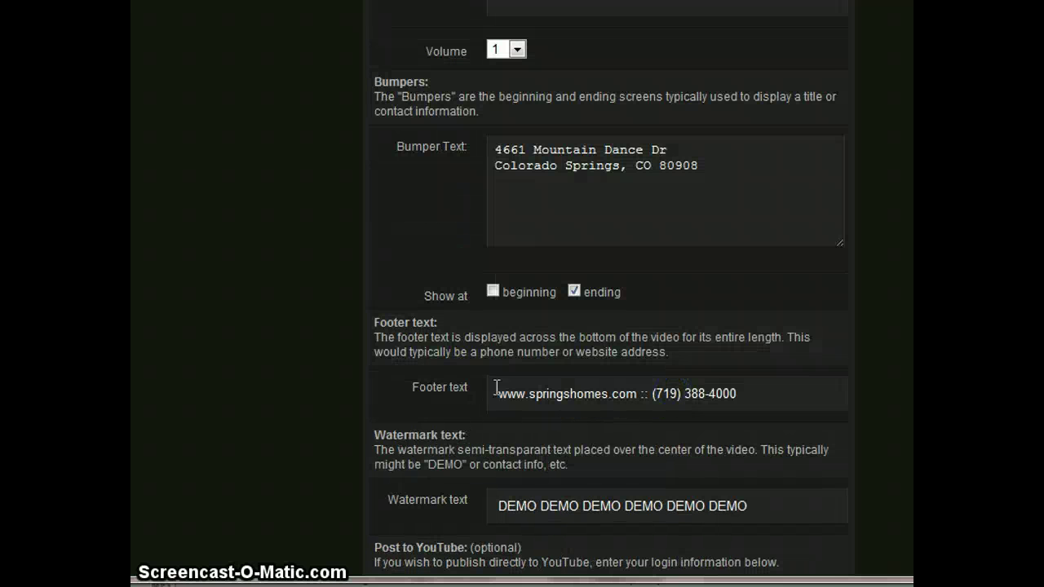
pyautogui.moveTo(495, 392); pyautogui.dragTo(745, 395)
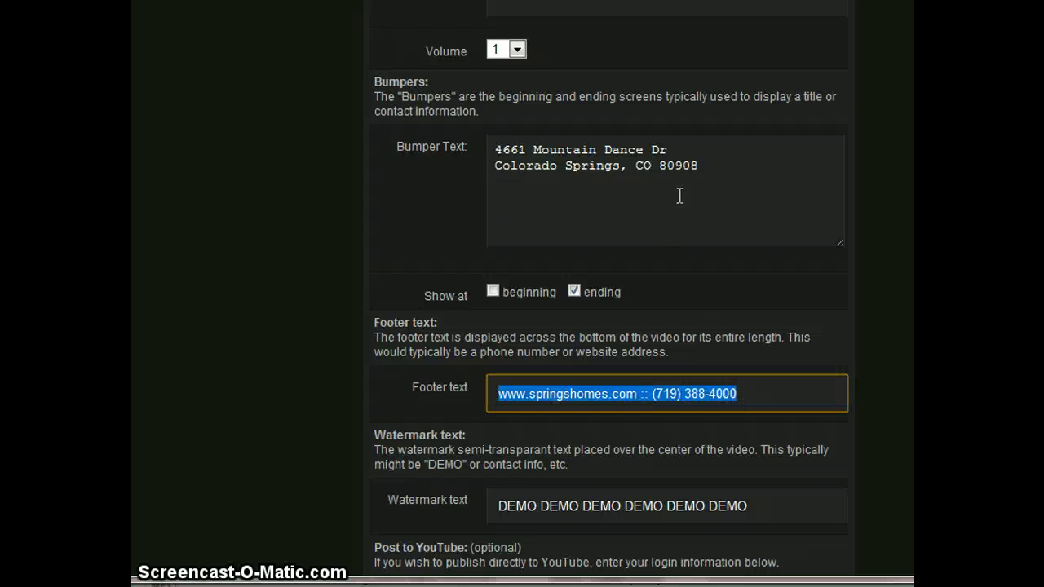
pyautogui.click(745, 394)
pyautogui.click(747, 394)
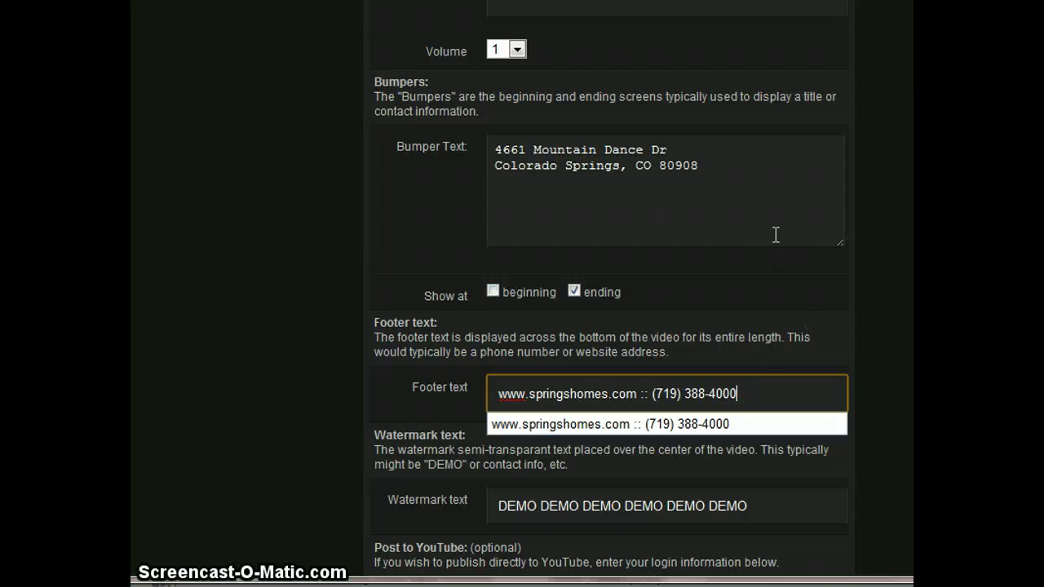
pyautogui.click(754, 397)
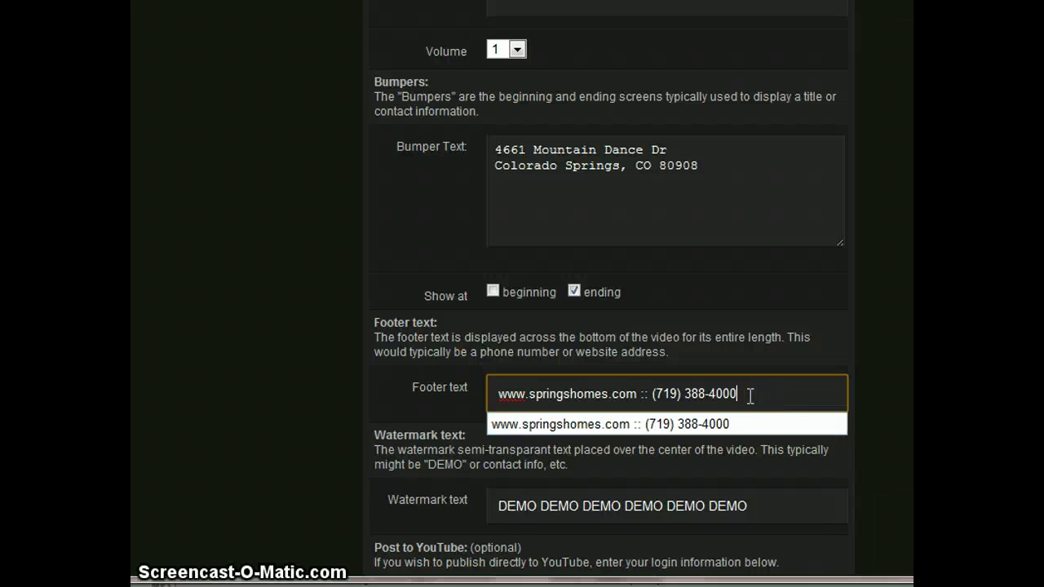
pyautogui.click(886, 404)
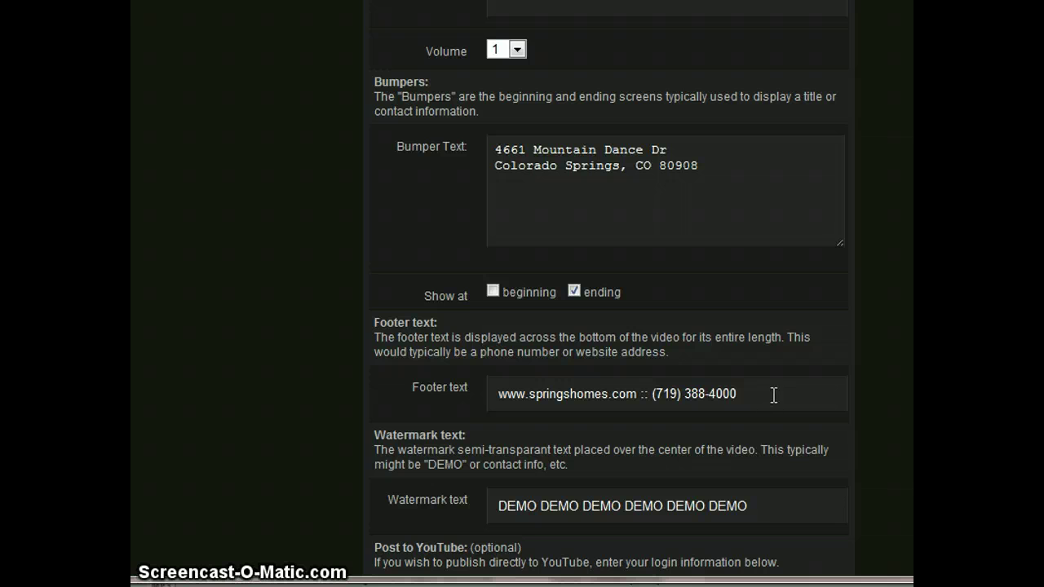
pyautogui.scroll(-2, 779, 395)
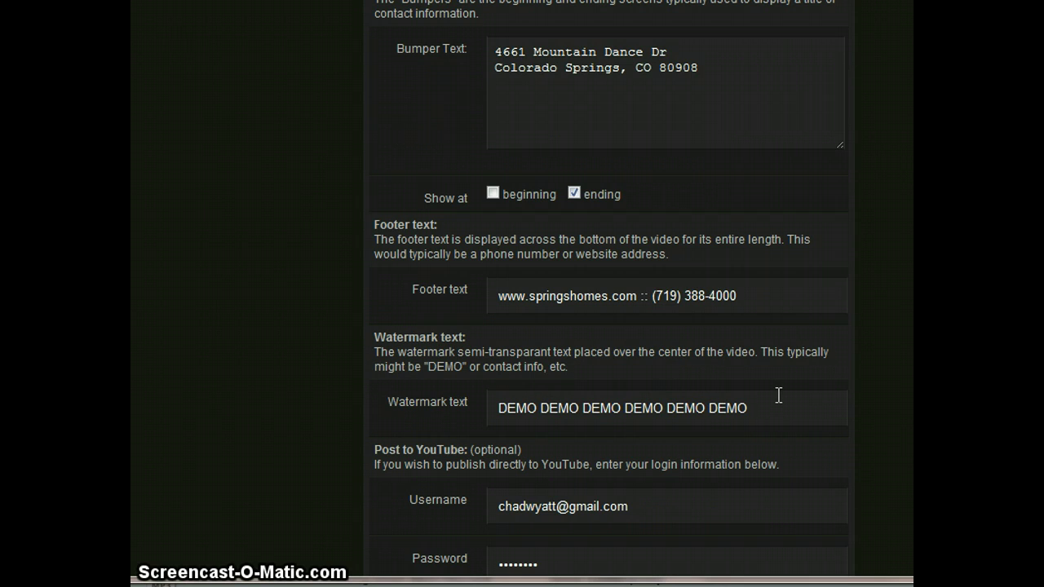
pyautogui.scroll(-2, 779, 394)
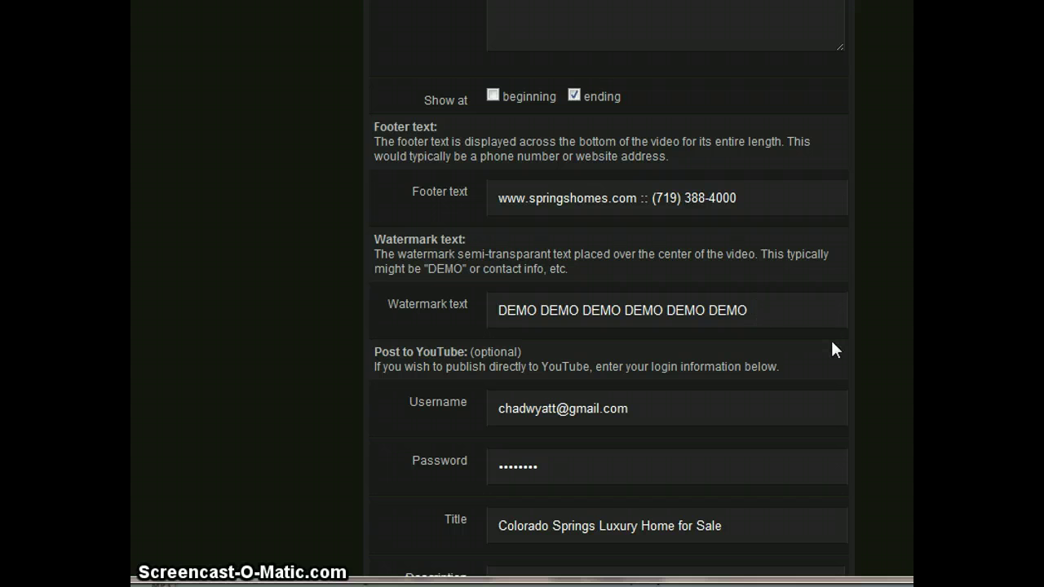
pyautogui.click(764, 311)
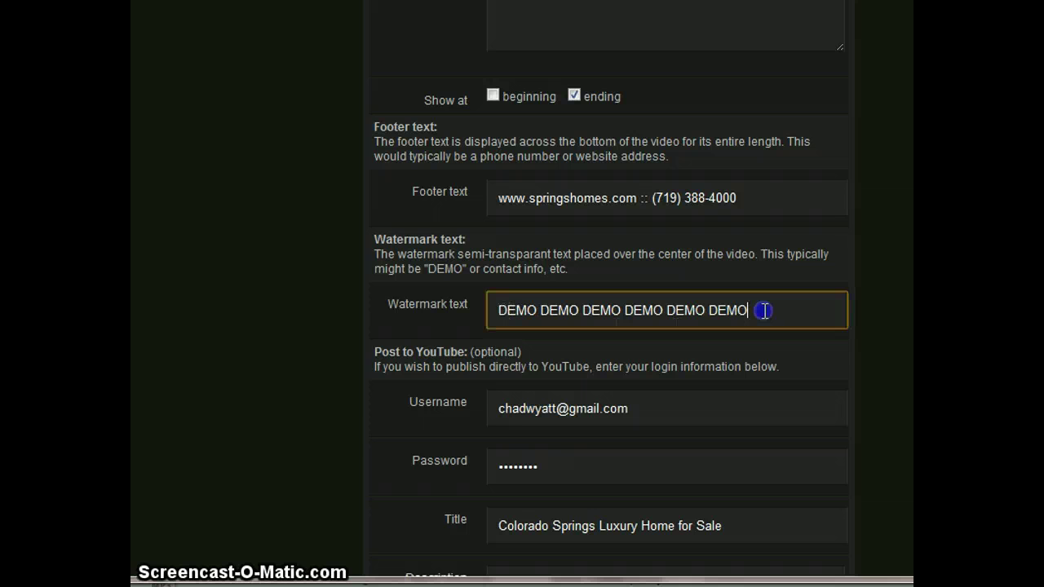
pyautogui.moveTo(761, 309); pyautogui.dragTo(472, 308)
pyautogui.click(497, 307)
pyautogui.click(764, 310)
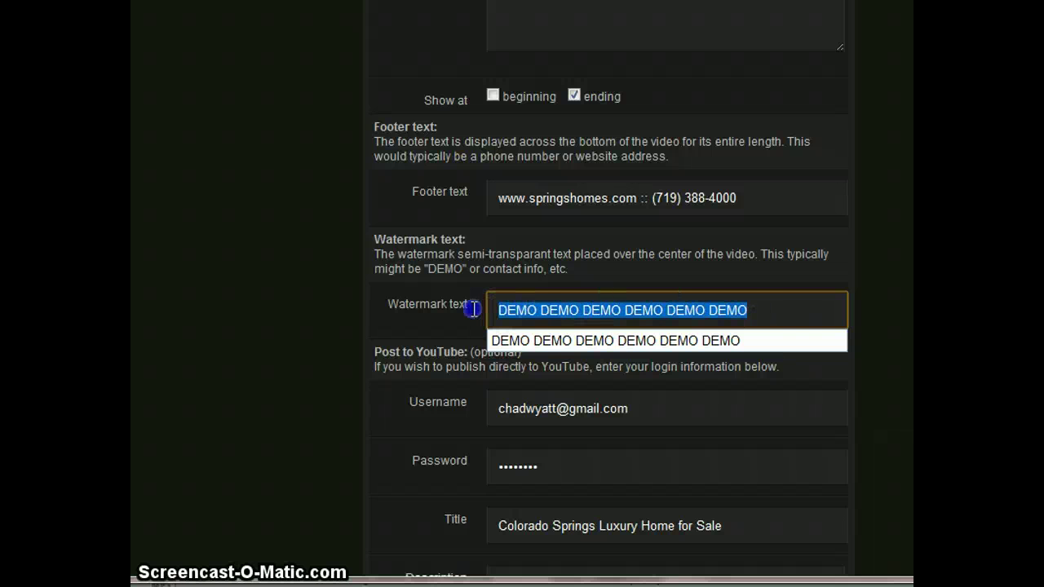
pyautogui.click(544, 311)
pyautogui.moveTo(492, 309); pyautogui.dragTo(762, 311)
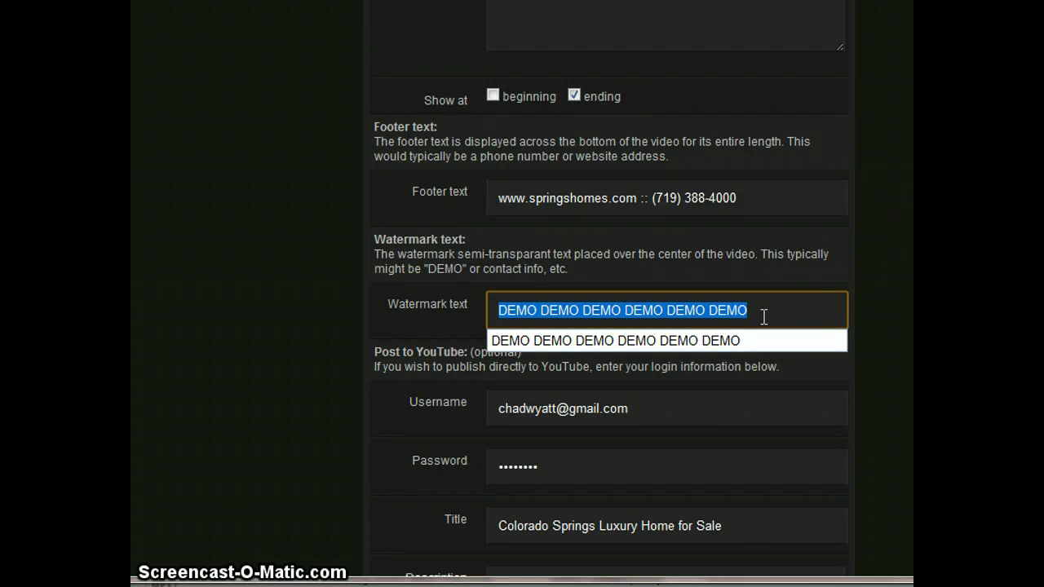
pyautogui.click(875, 311)
pyautogui.click(643, 409)
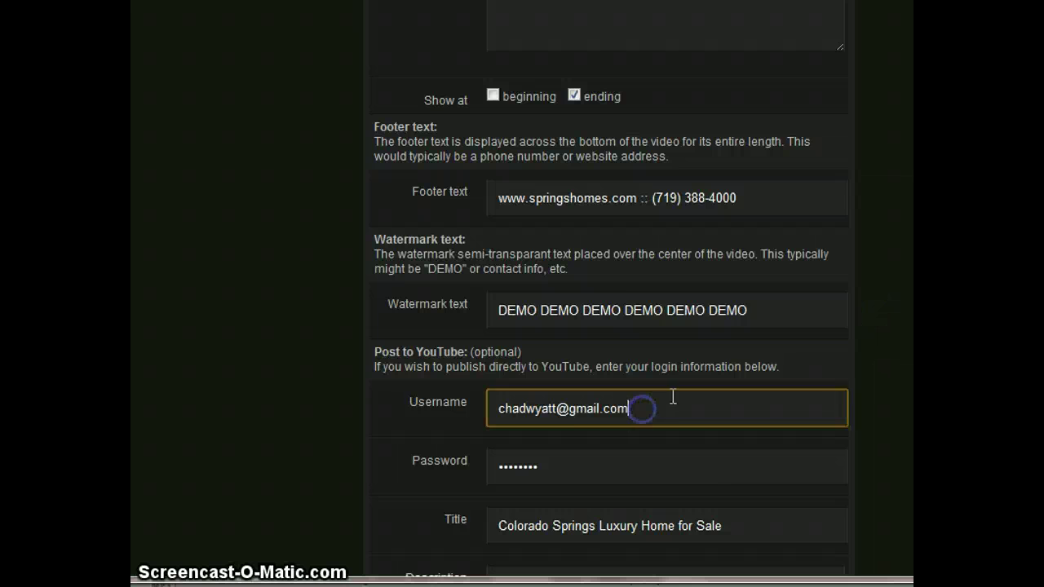
# - Scroll the form to verify the YouTube Description reads 'Music: Kevin MacLeod'
pyautogui.scroll(-3, 672, 398)
pyautogui.scroll(-3, 672, 396)
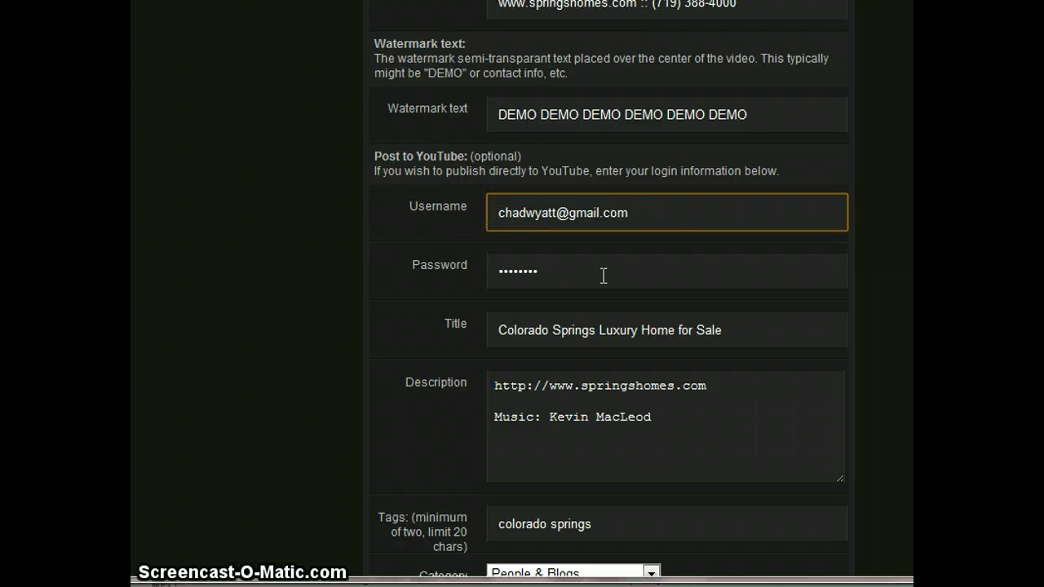
pyautogui.scroll(-3, 703, 314)
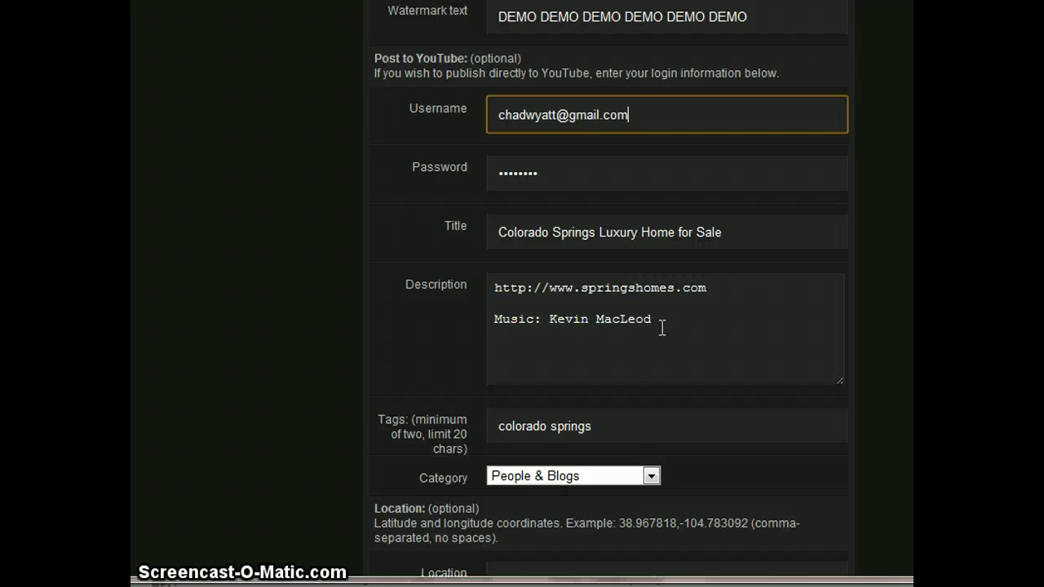
pyautogui.scroll(3, 699, 294)
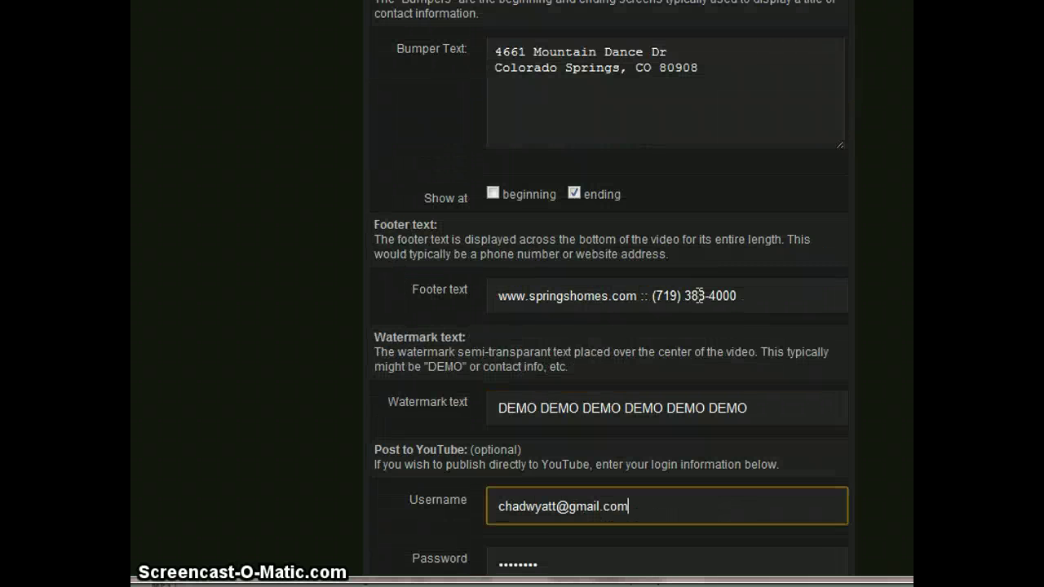
pyautogui.scroll(-1, 699, 294)
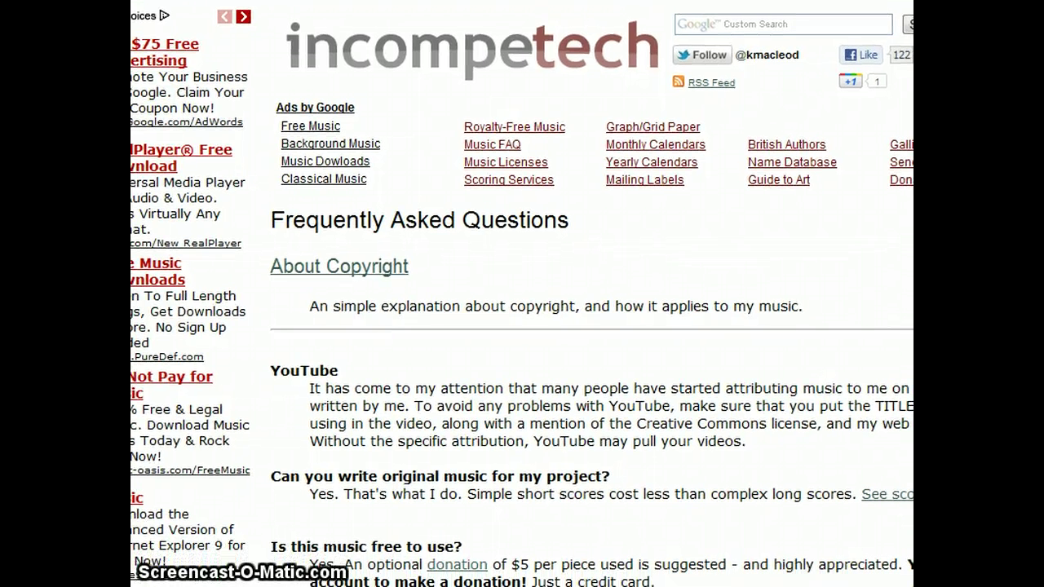
# - Scroll the FAQ to 'How do I place a credit for this music' and clear the highlighted credit text
pyautogui.scroll(-3, 466, 225)
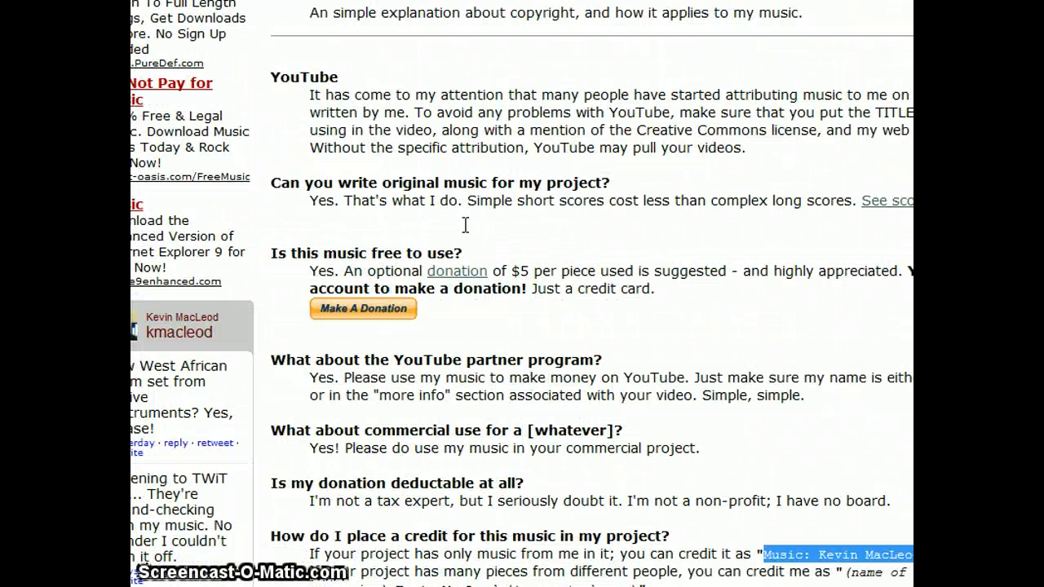
pyautogui.scroll(-1, 466, 225)
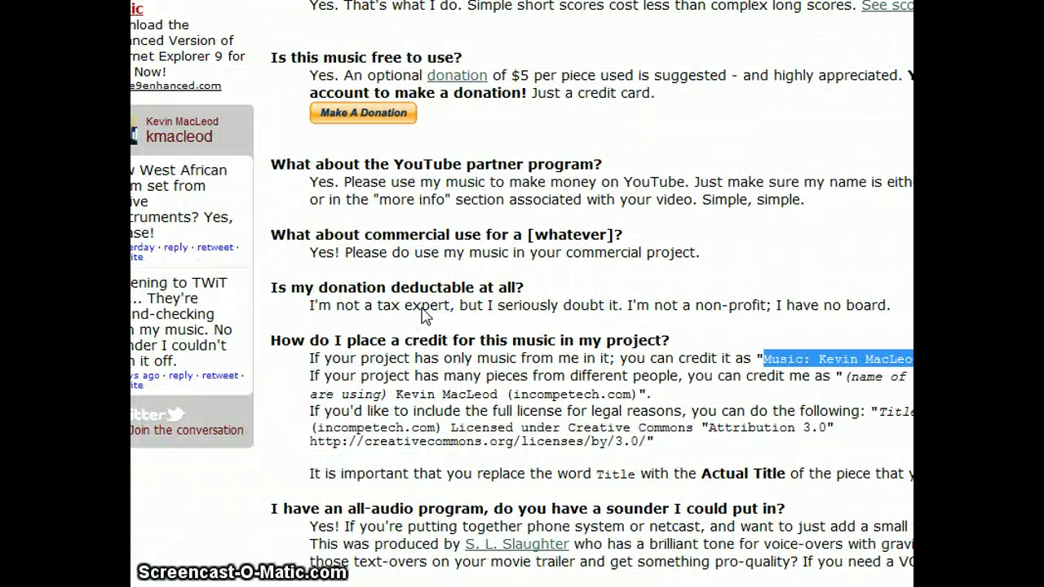
pyautogui.scroll(-1, 425, 314)
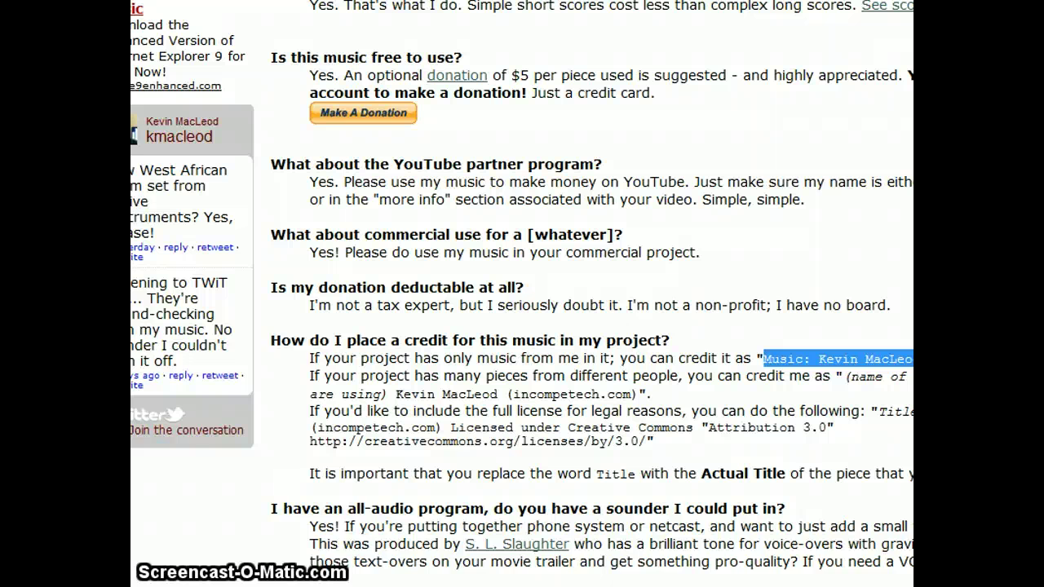
pyautogui.hscroll(1, 740, 367)
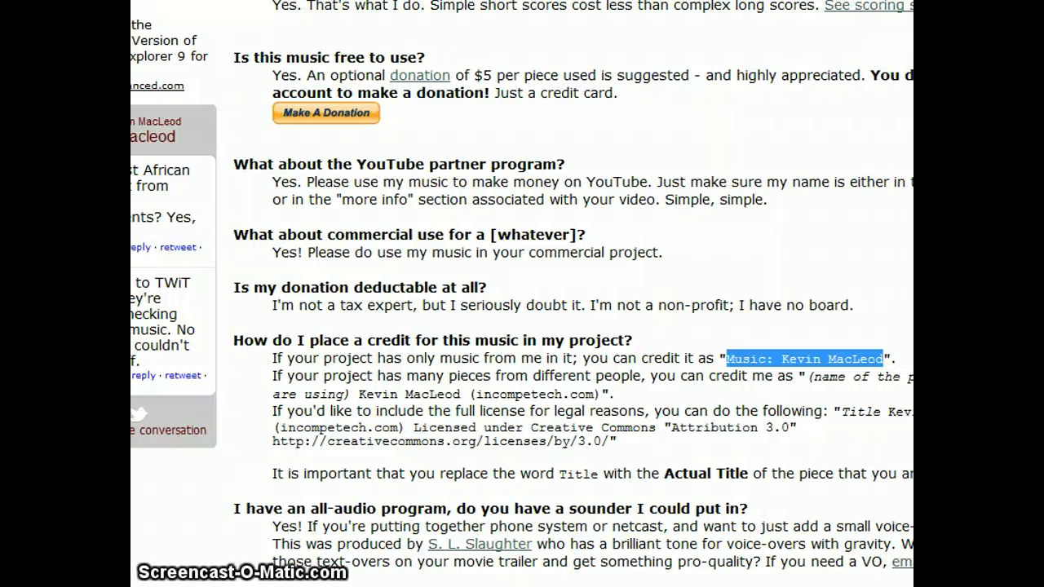
pyautogui.click(728, 363)
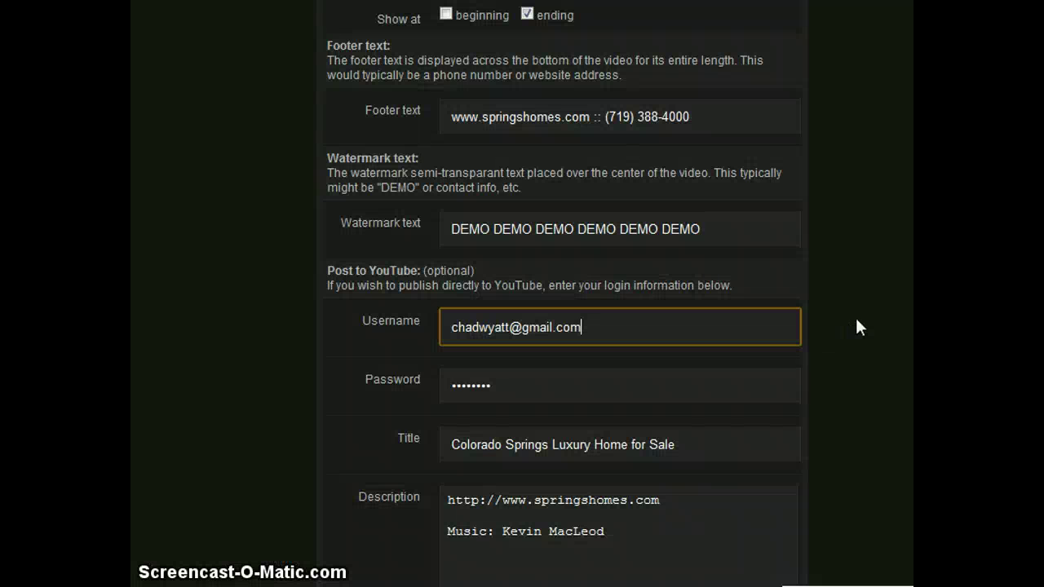
pyautogui.scroll(-1, 856, 326)
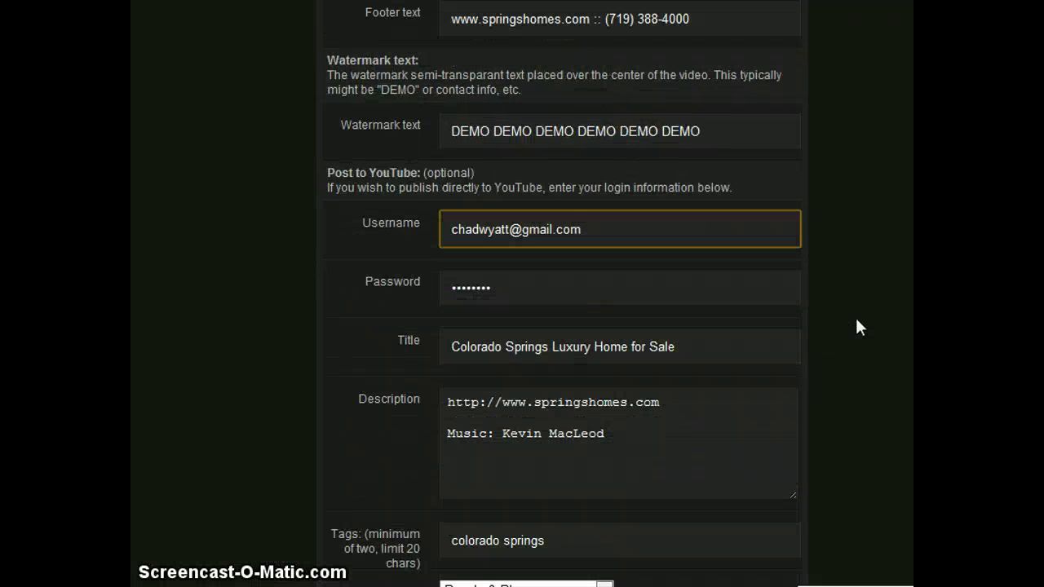
pyautogui.scroll(-3, 732, 286)
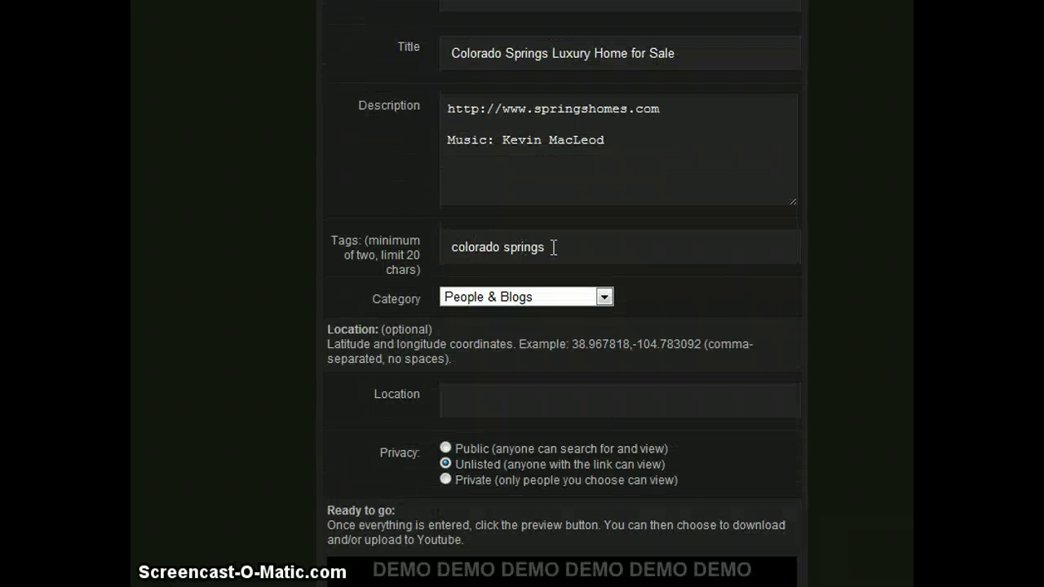
pyautogui.click(563, 246)
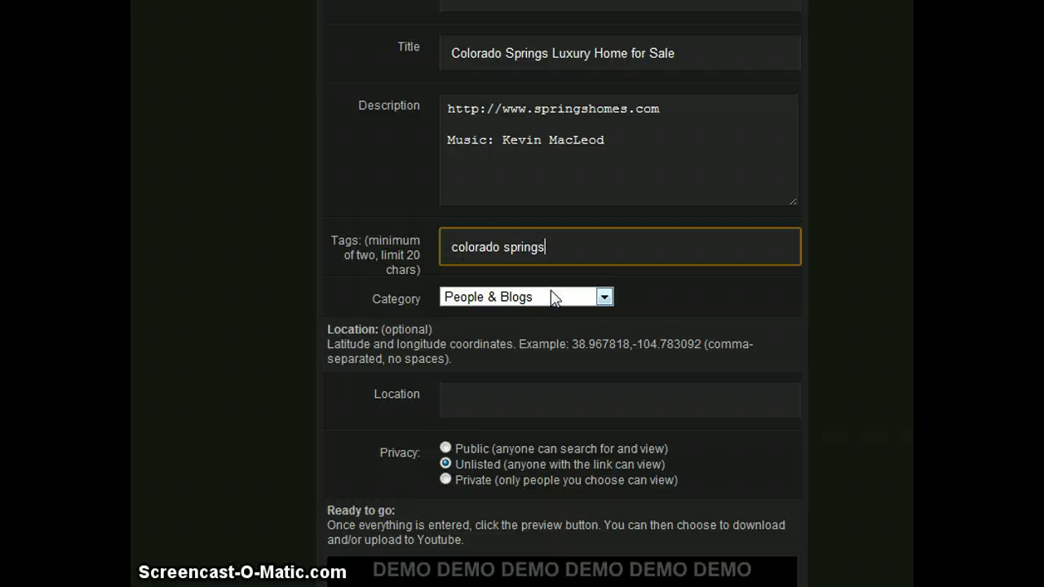
pyautogui.click(604, 295)
pyautogui.click(610, 298)
pyautogui.click(664, 345)
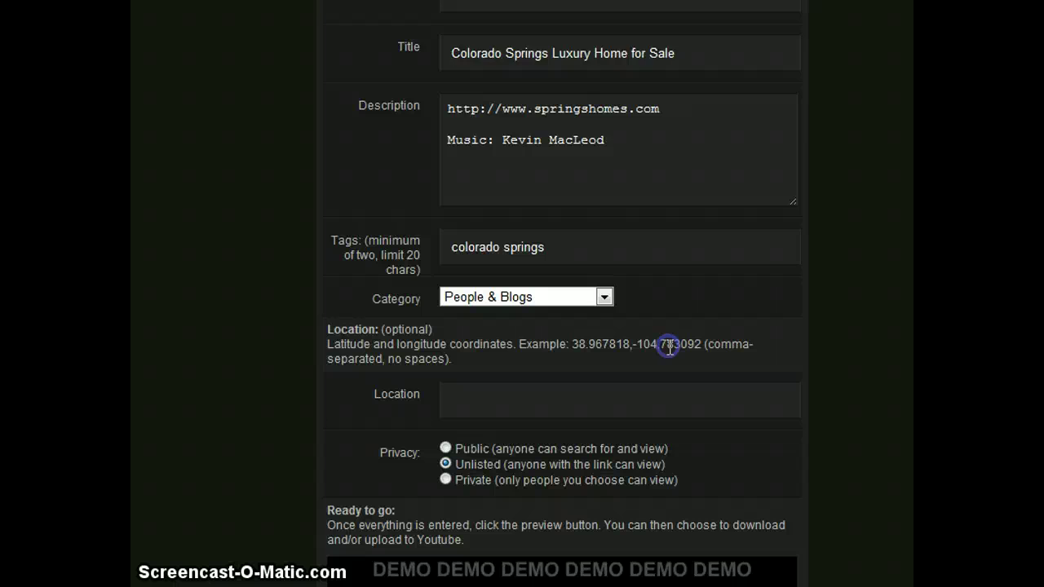
pyautogui.scroll(-2, 667, 347)
pyautogui.click(515, 306)
pyautogui.scroll(-2, 505, 305)
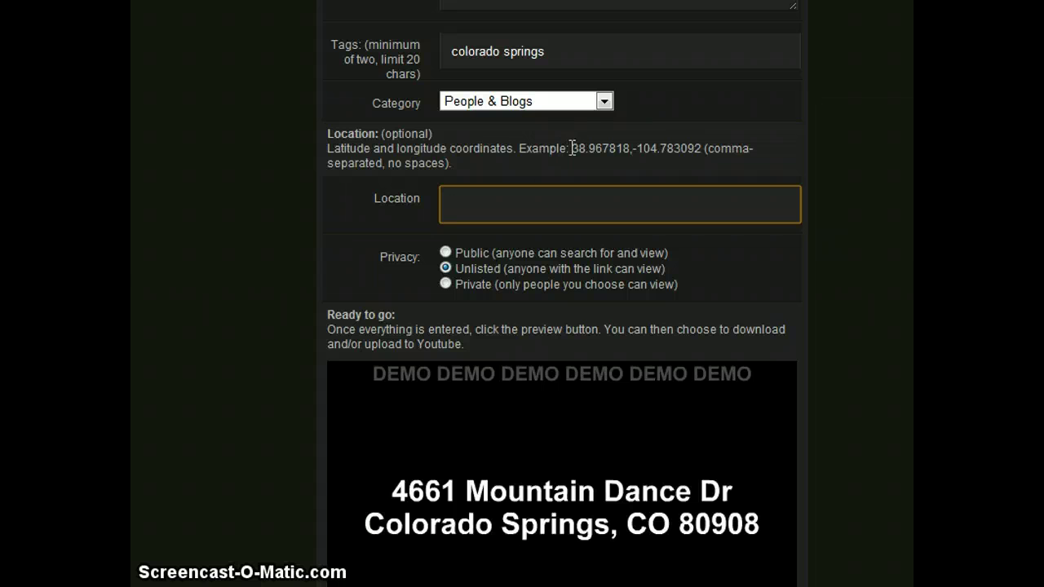
# - Try the Public, Unlisted and Private privacy options, settle on Unlisted, then scroll to the preview
pyautogui.click(455, 254)
pyautogui.press('Tab')
pyautogui.press('Up')
pyautogui.scroll(-1, 711, 287)
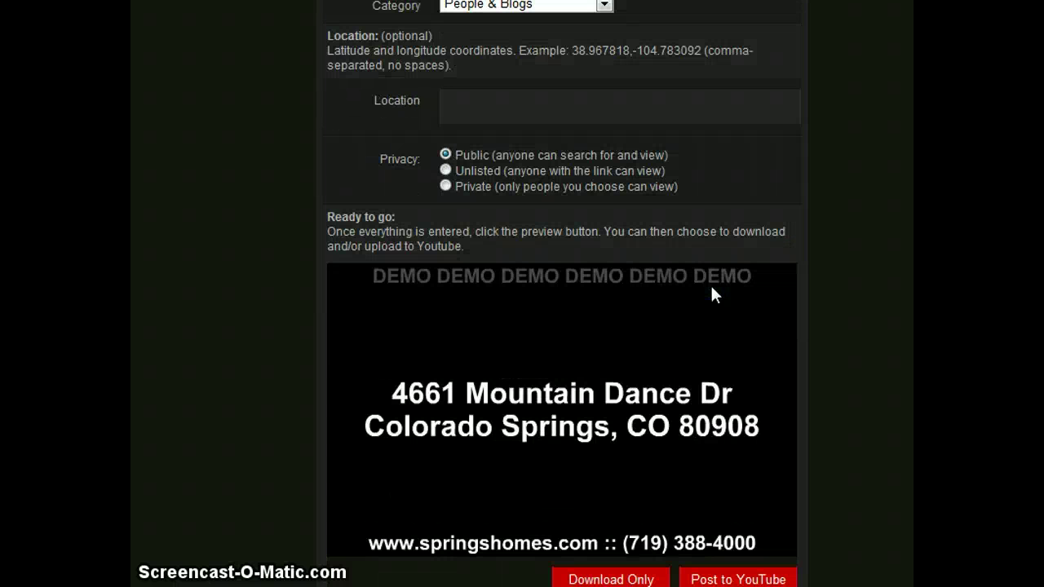
pyautogui.click(446, 171)
pyautogui.click(446, 169)
pyautogui.moveTo(684, 190); pyautogui.dragTo(447, 187)
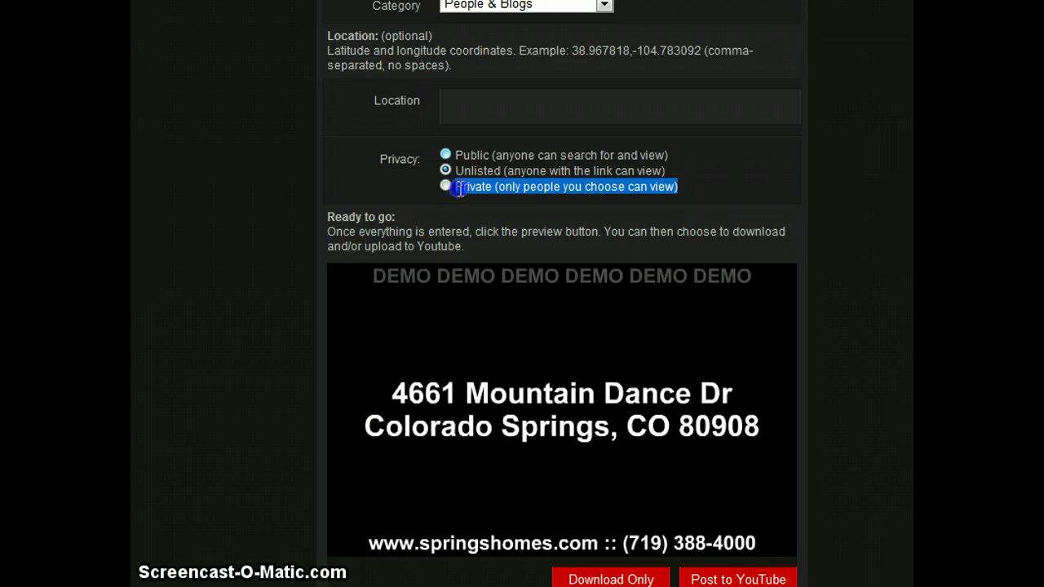
pyautogui.click(725, 185)
pyautogui.scroll(-3, 734, 188)
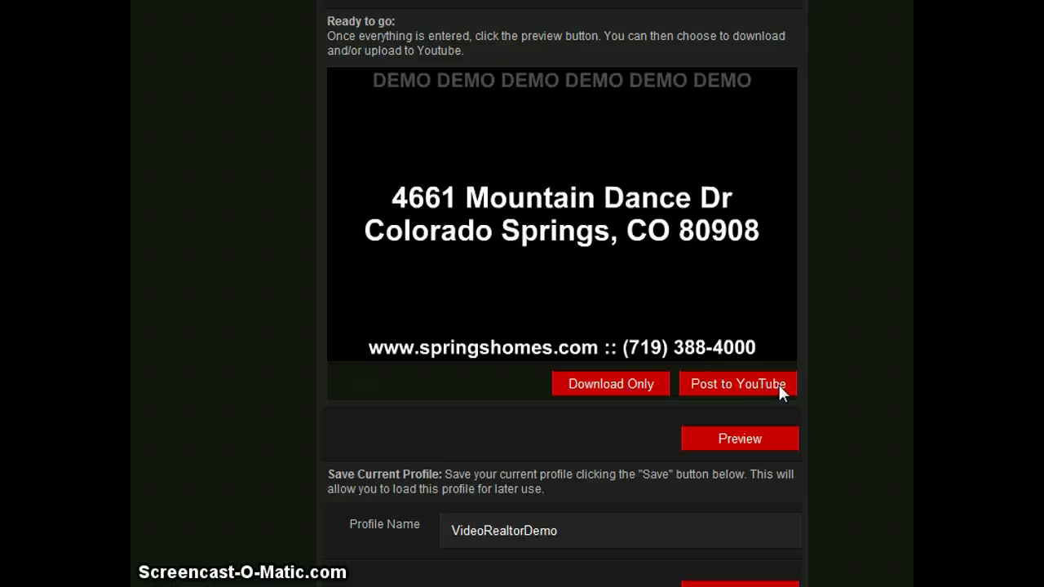
# - Check the profile name VideoRealtorDemo and save the profile as a .txt download
pyautogui.scroll(-2, 840, 367)
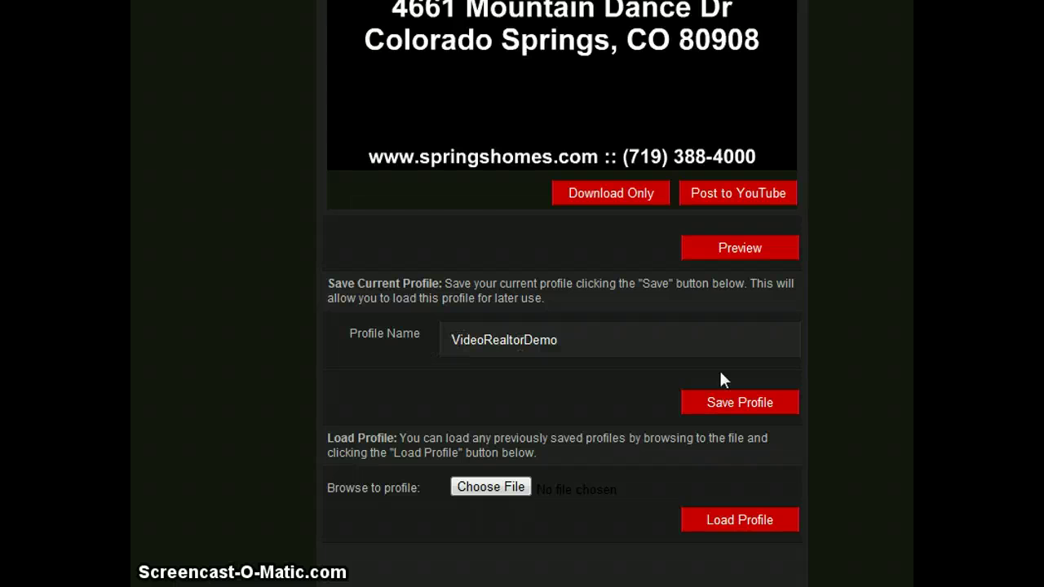
pyautogui.scroll(15, 821, 341)
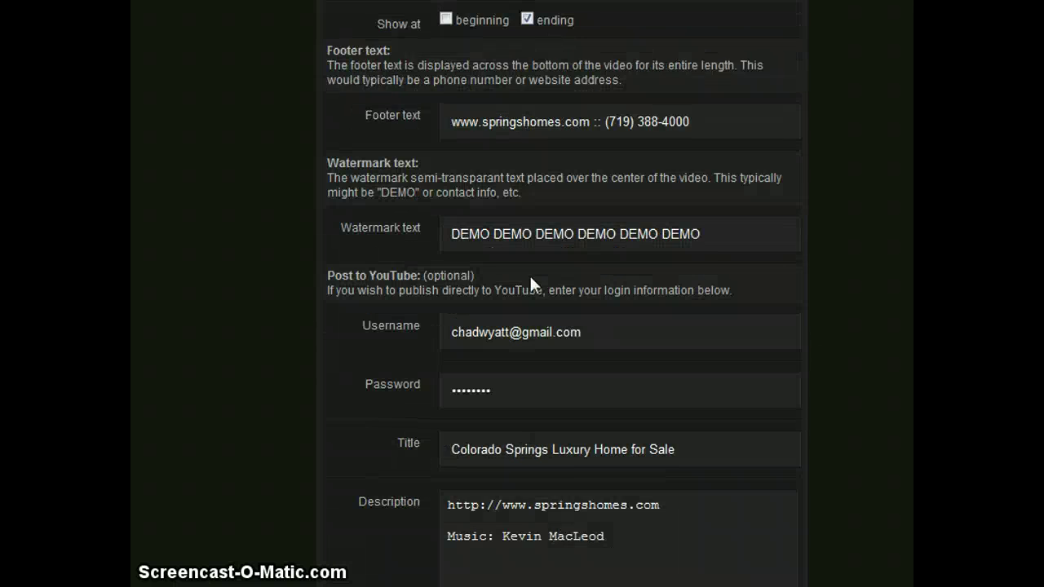
pyautogui.scroll(-20, 550, 200)
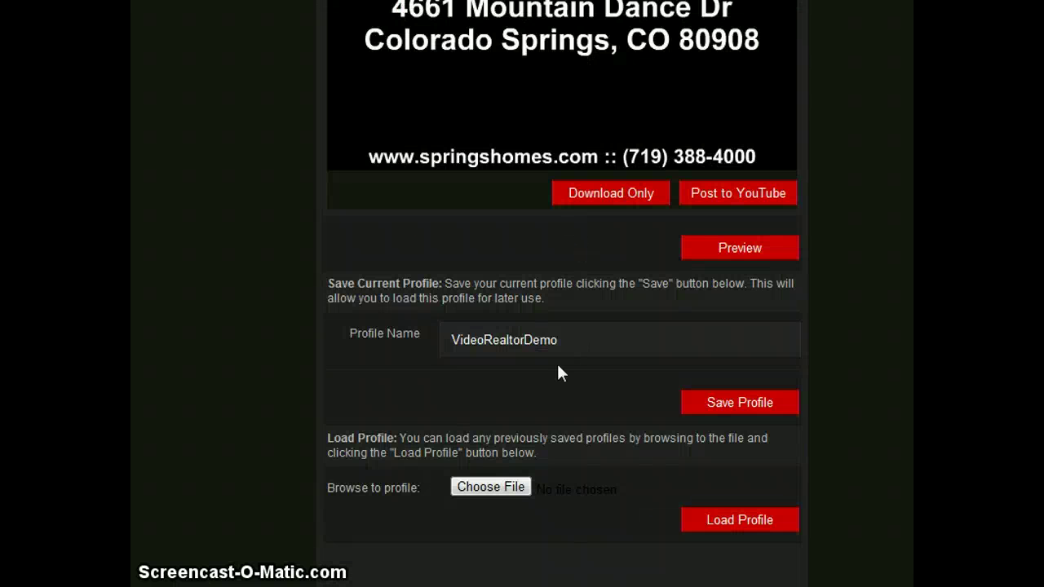
pyautogui.moveTo(562, 337); pyautogui.dragTo(441, 339)
pyautogui.click(624, 420)
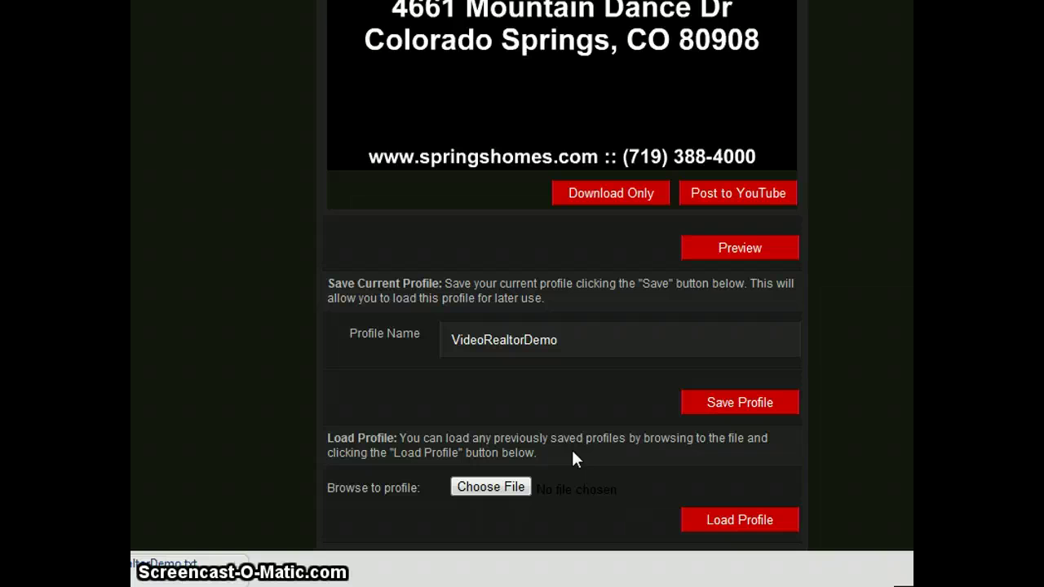
pyautogui.scroll(-1, 570, 455)
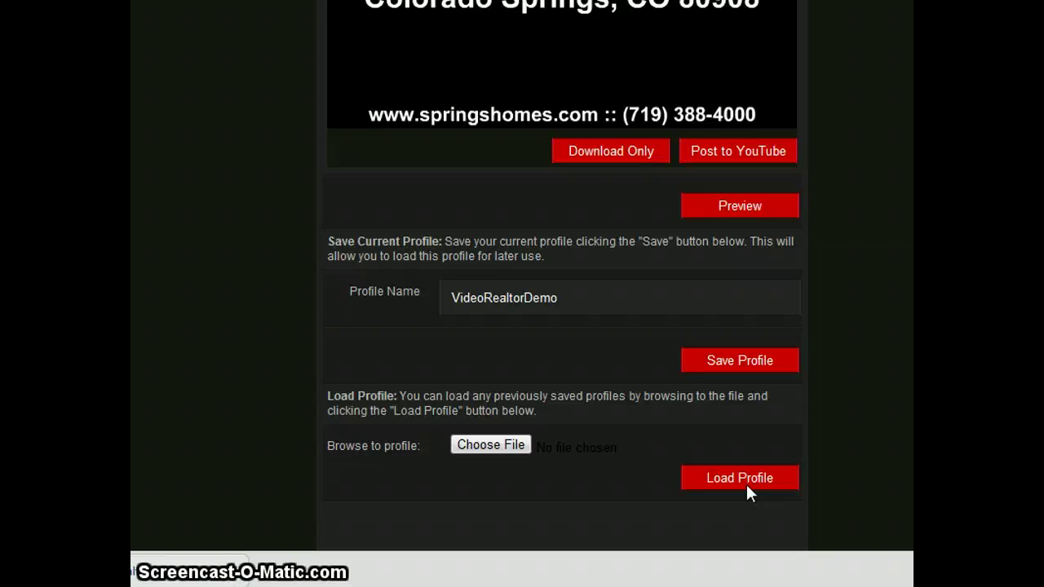
pyautogui.click(608, 490)
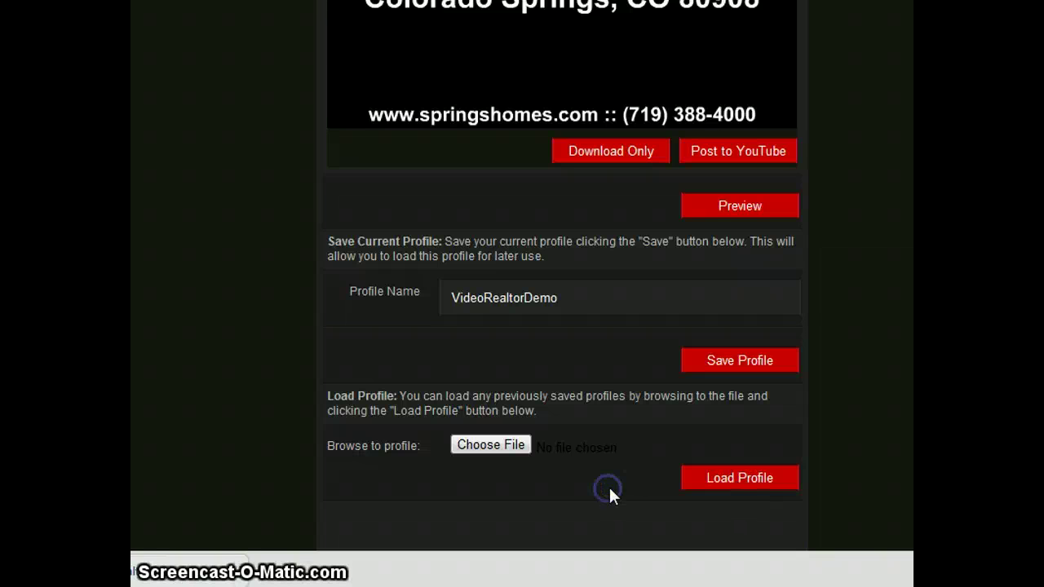
pyautogui.click(665, 454)
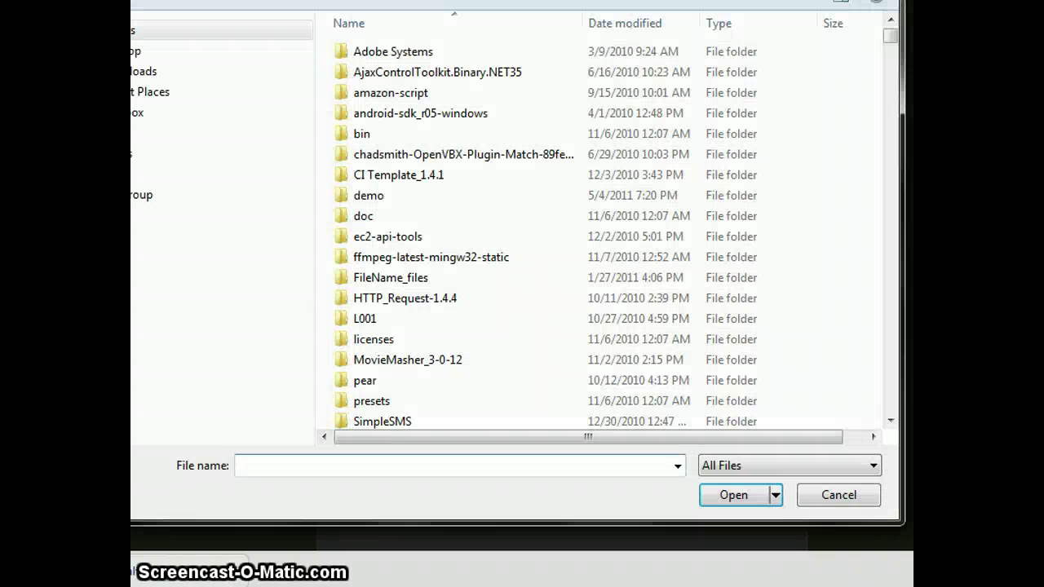
pyautogui.click(854, 495)
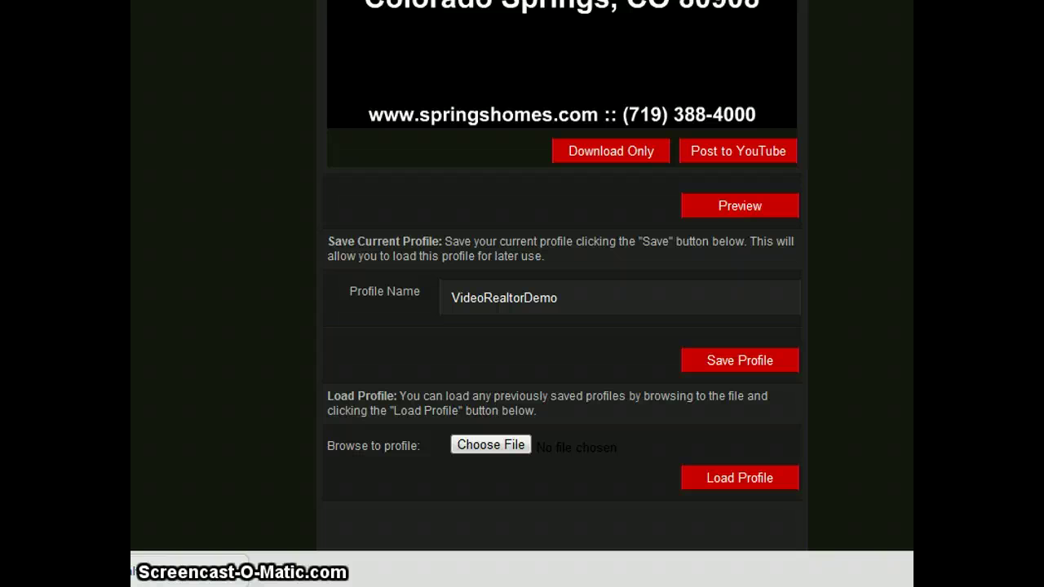